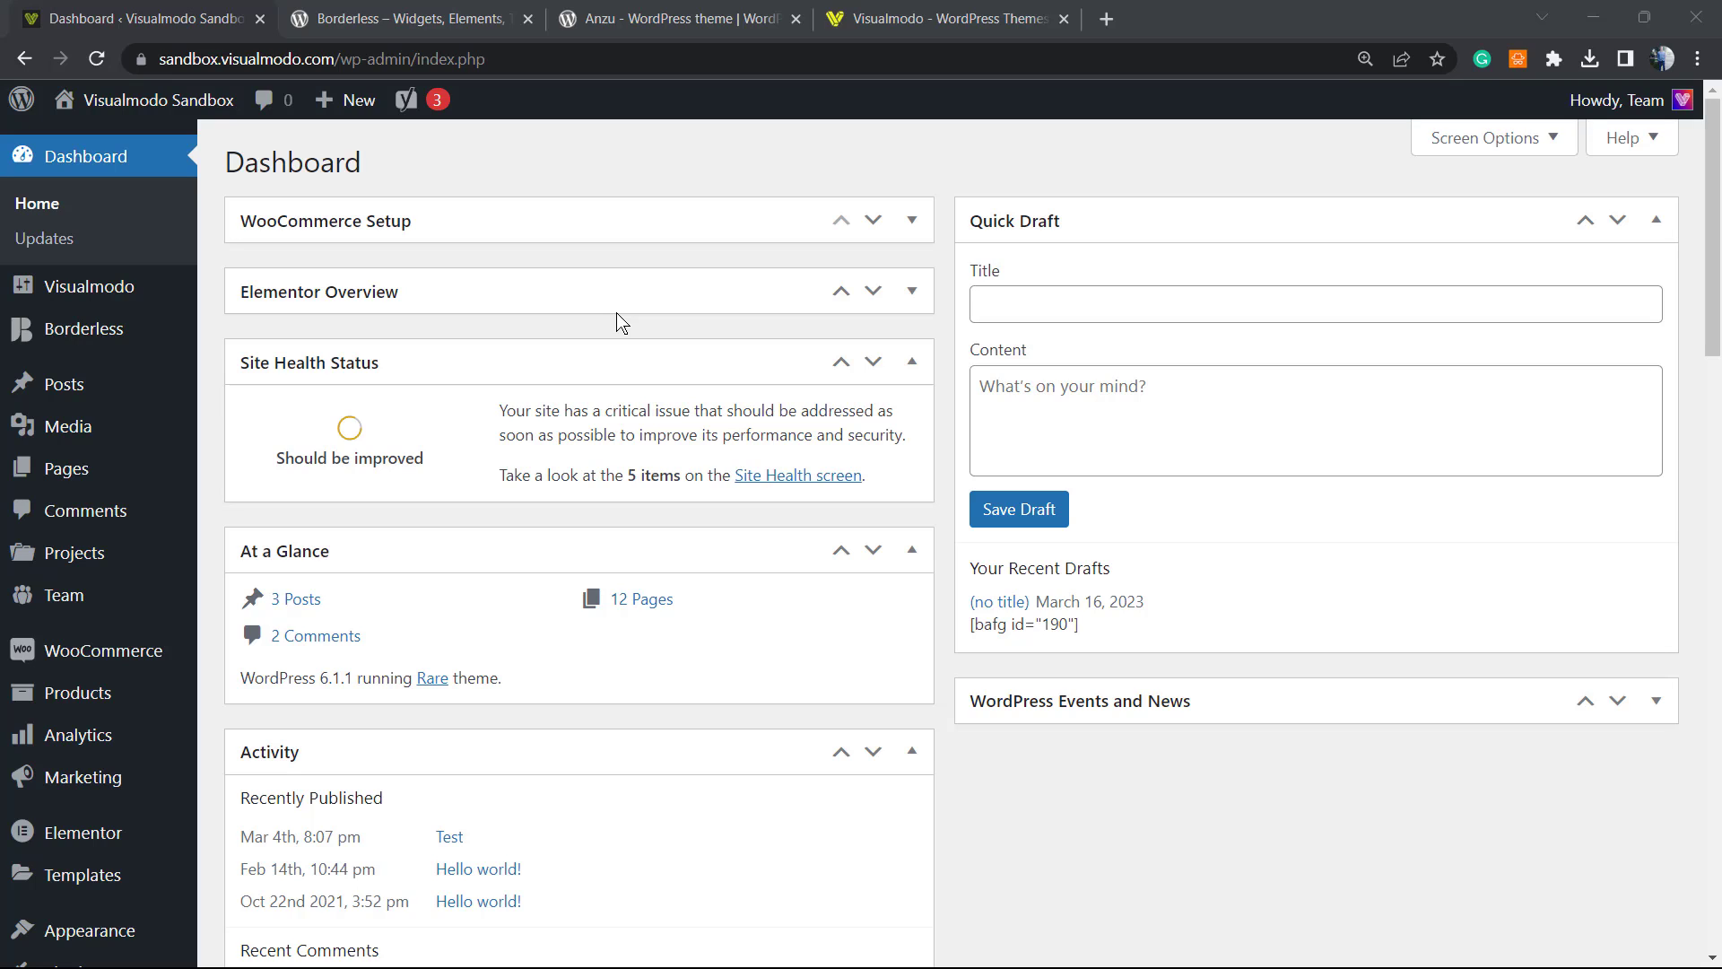
Open the Media Library and scroll through the grid of 27 media items
left_click(133, 434)
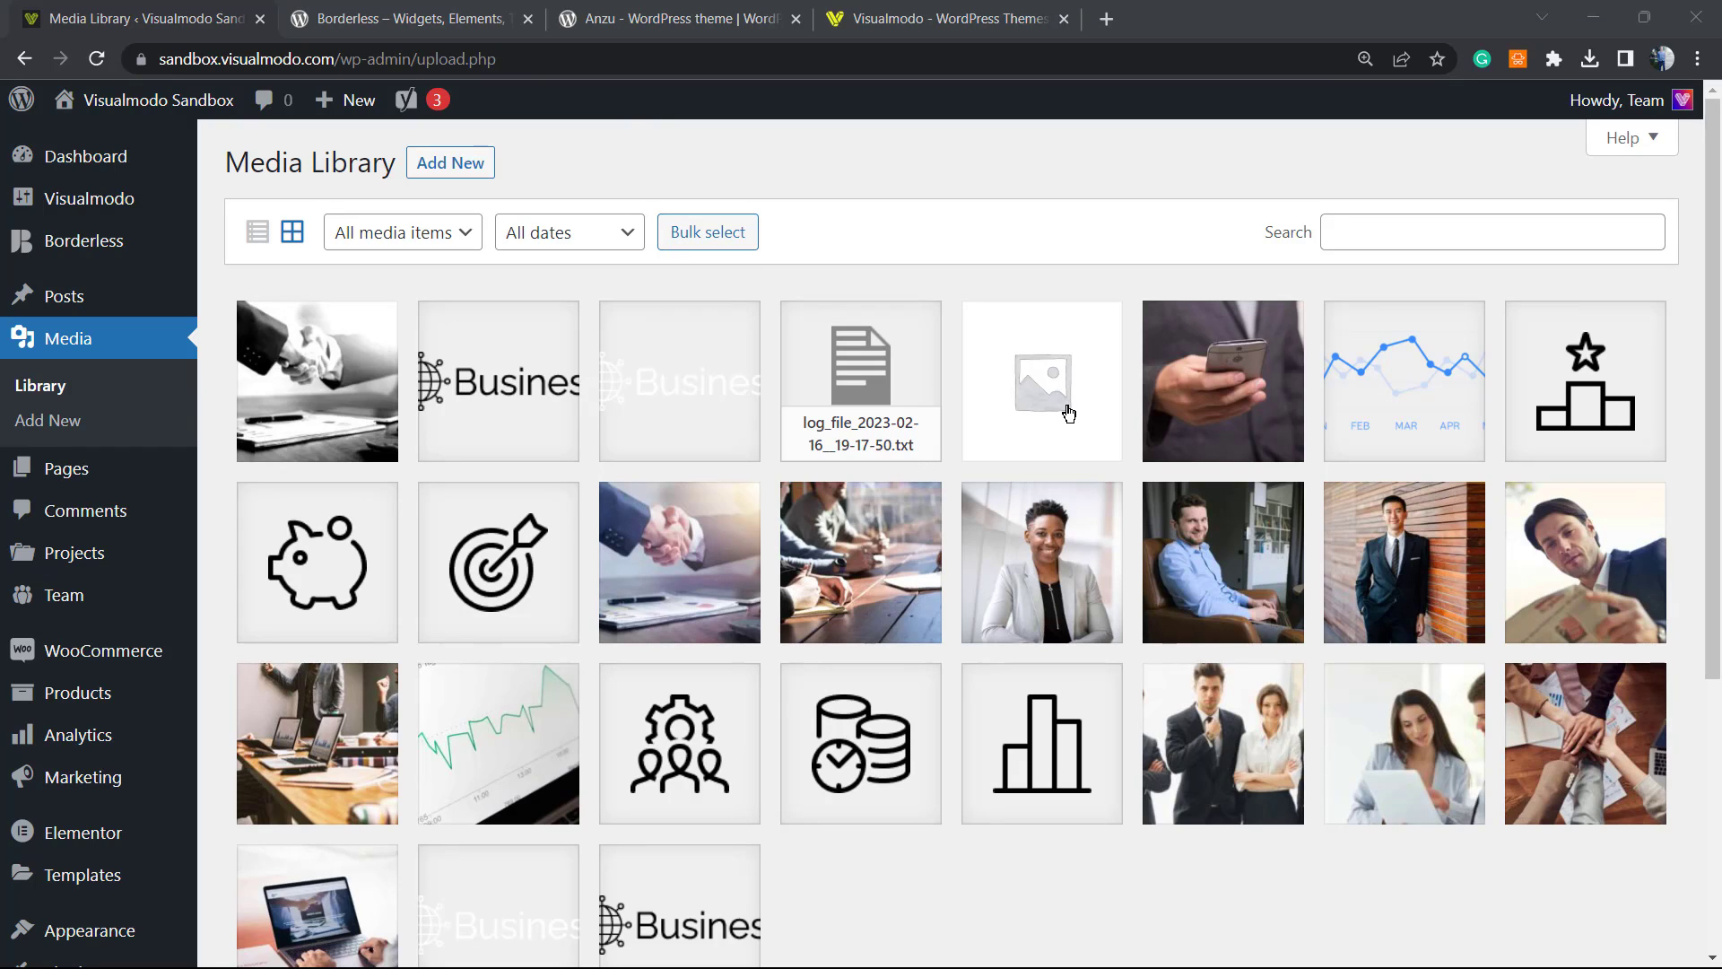
scroll(957, 632, "down", 5)
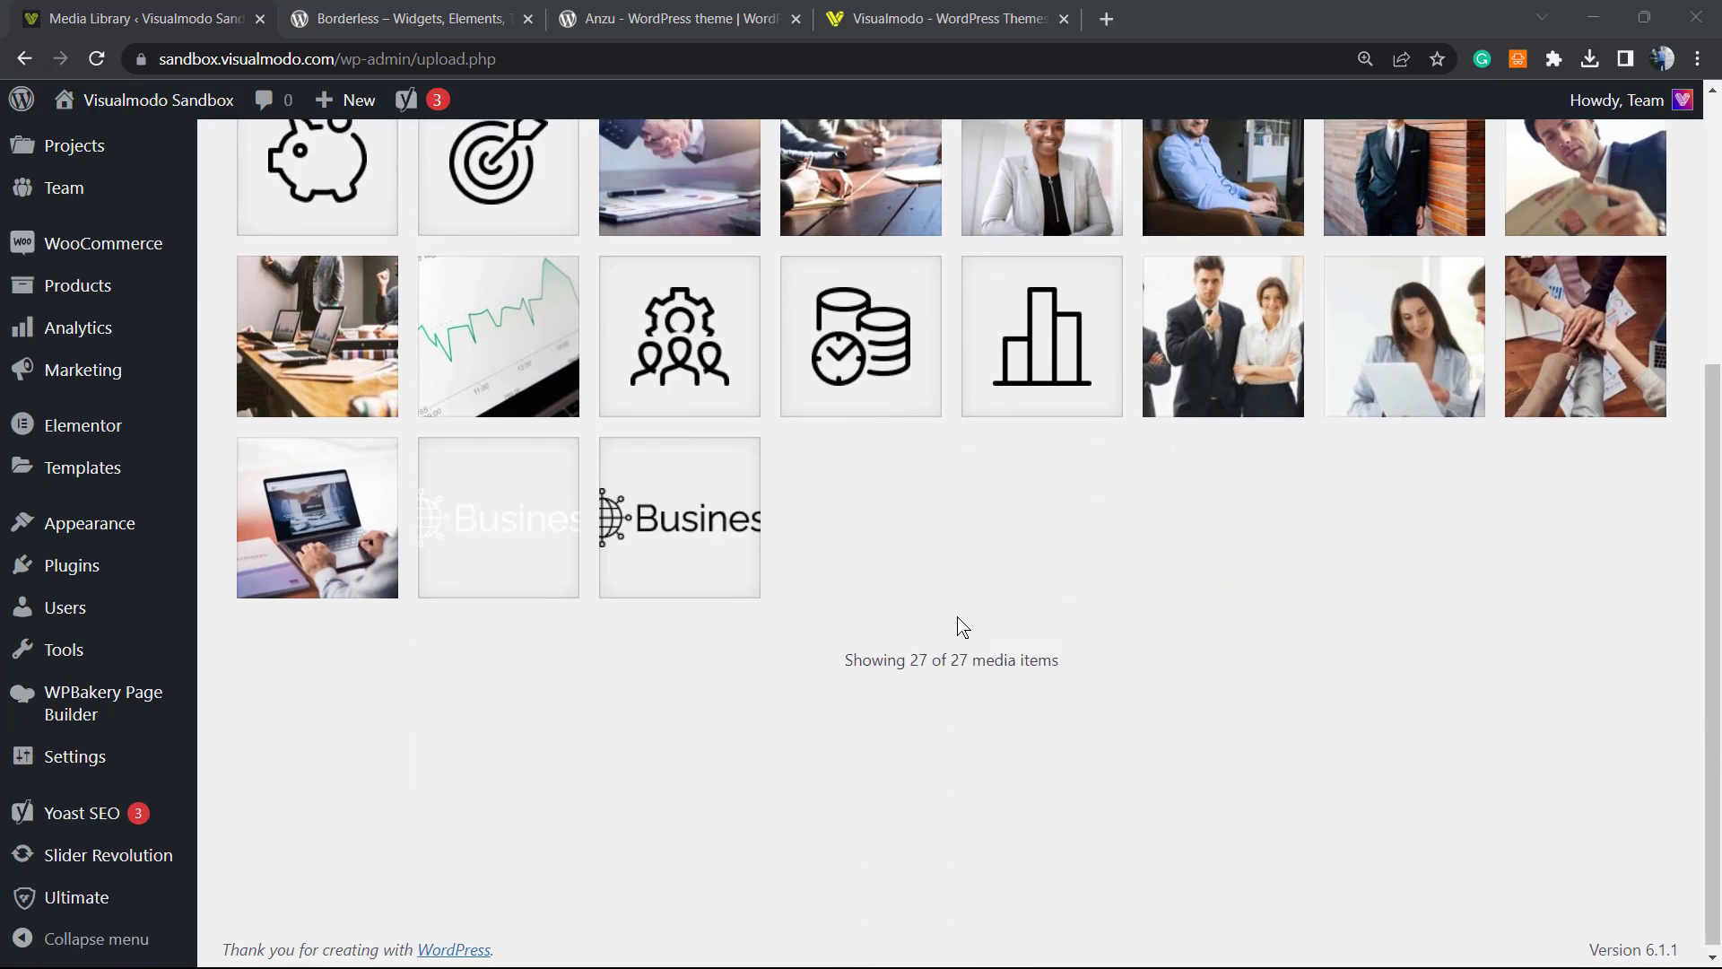
scroll(958, 632, "up", 4)
scroll(956, 621, "up", 1)
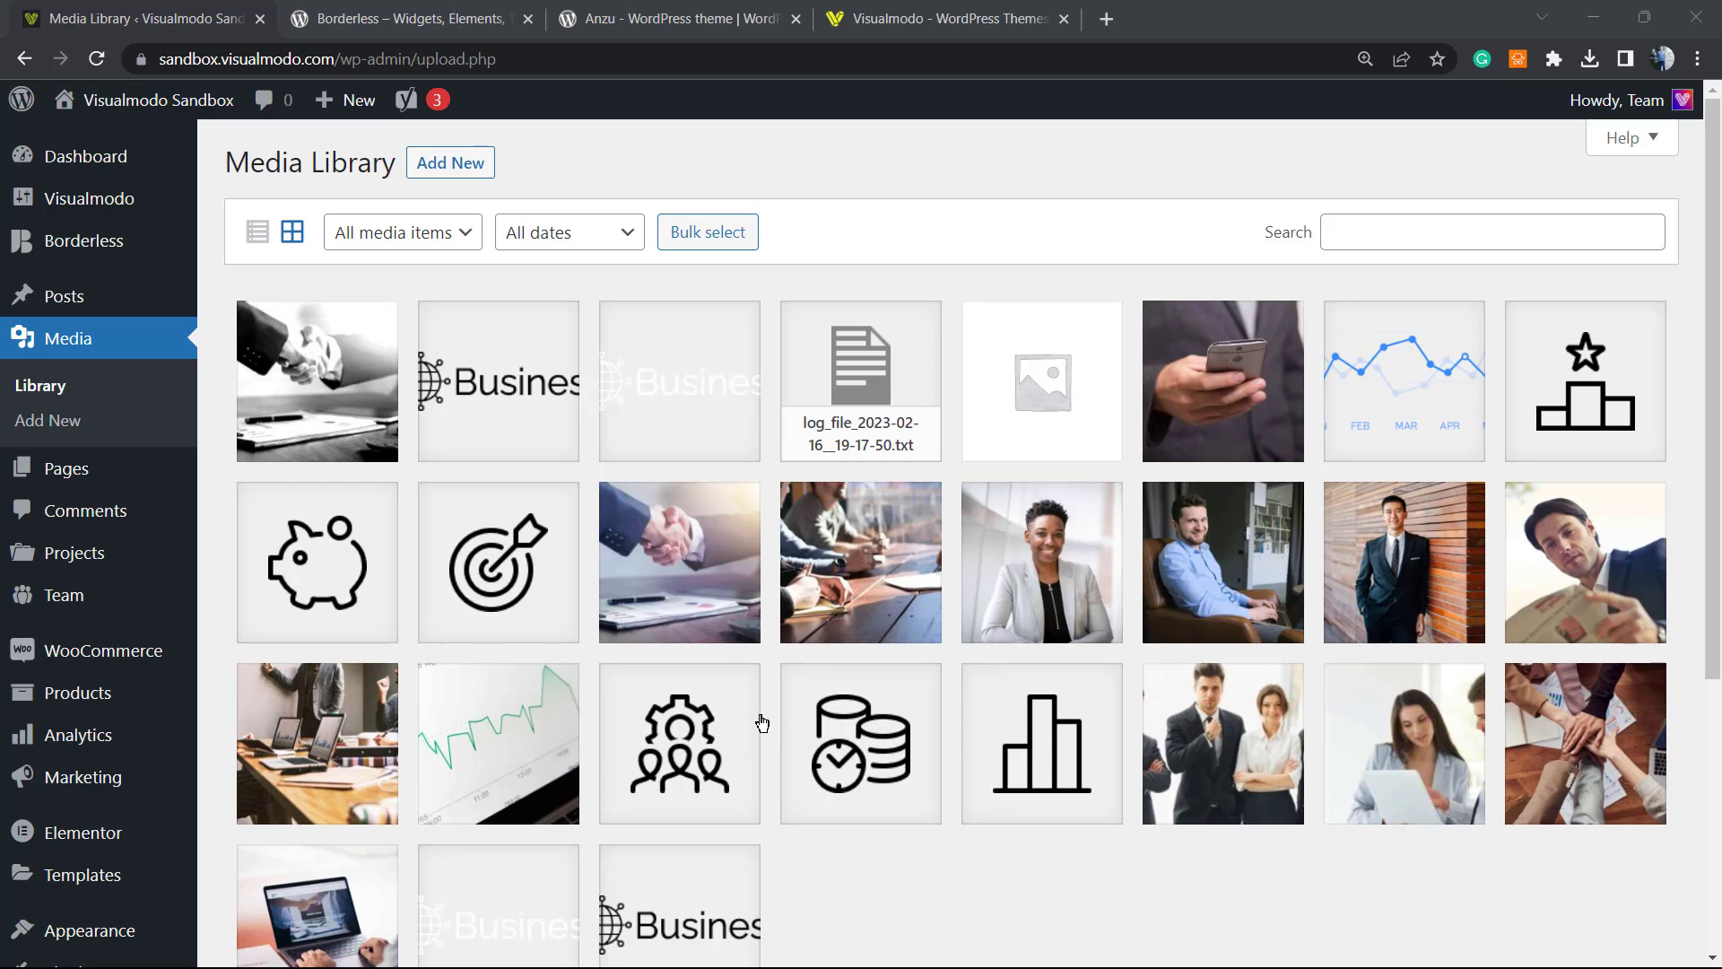
scroll(758, 720, "down", 5)
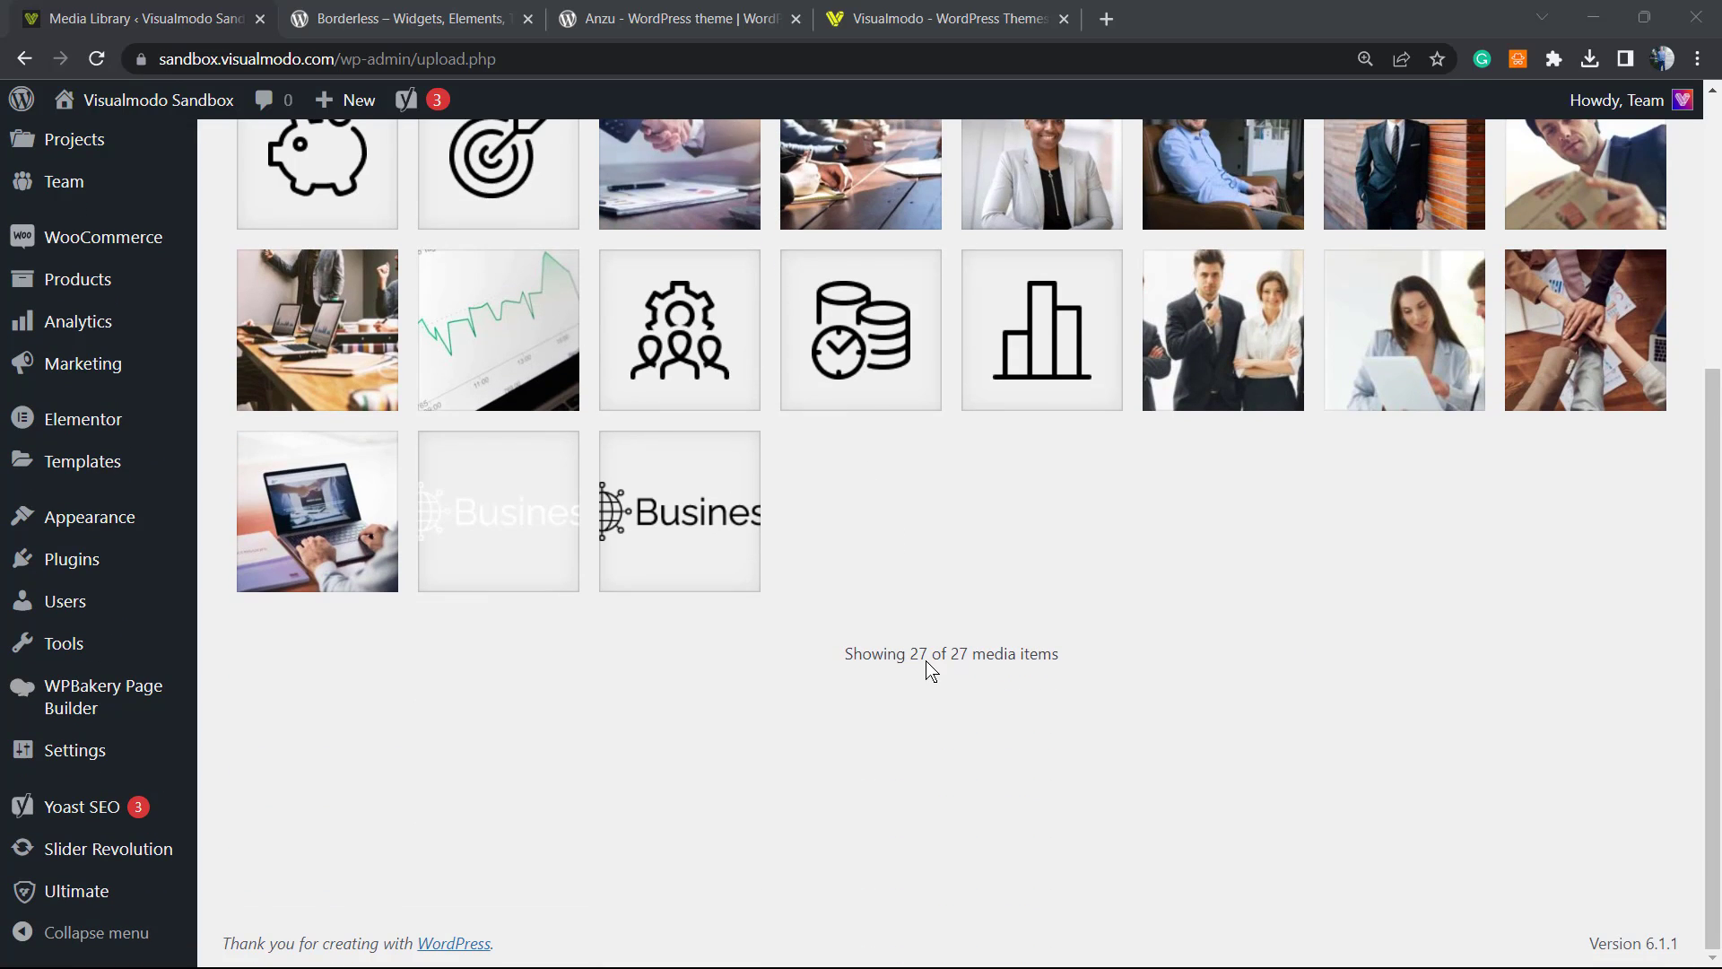
scroll(750, 620, "up", 5)
Inspect the table-meeting photo's attachment details, then close them
left_click(924, 614)
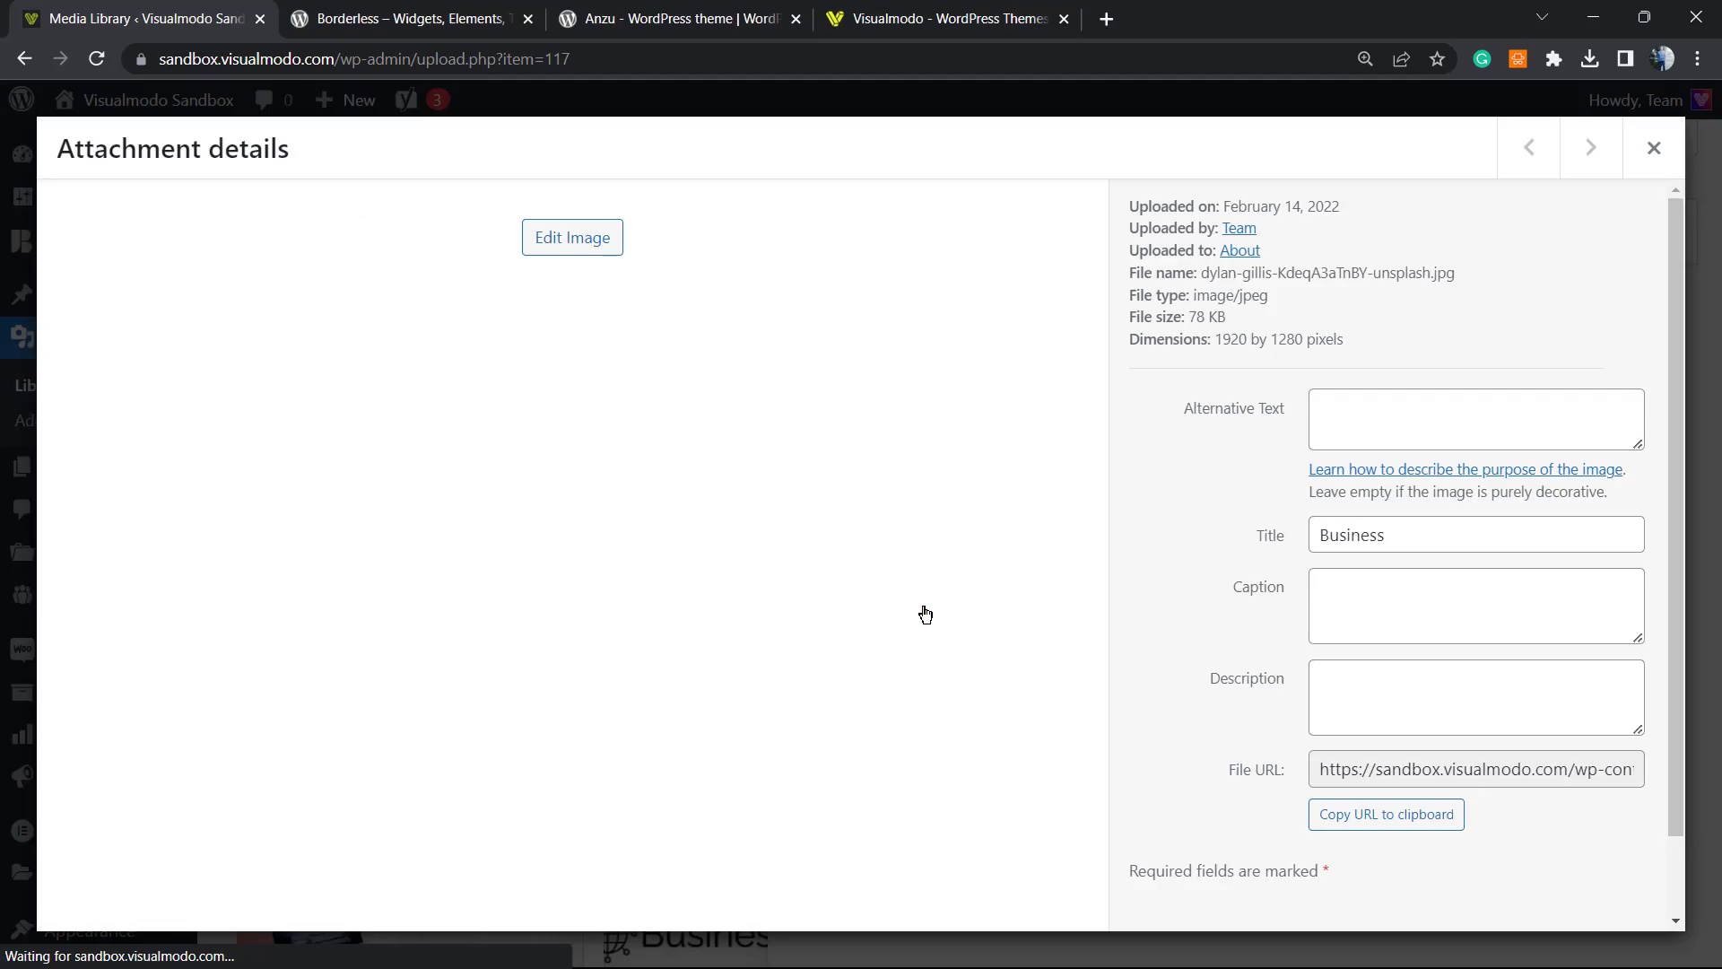
right_click(750, 478)
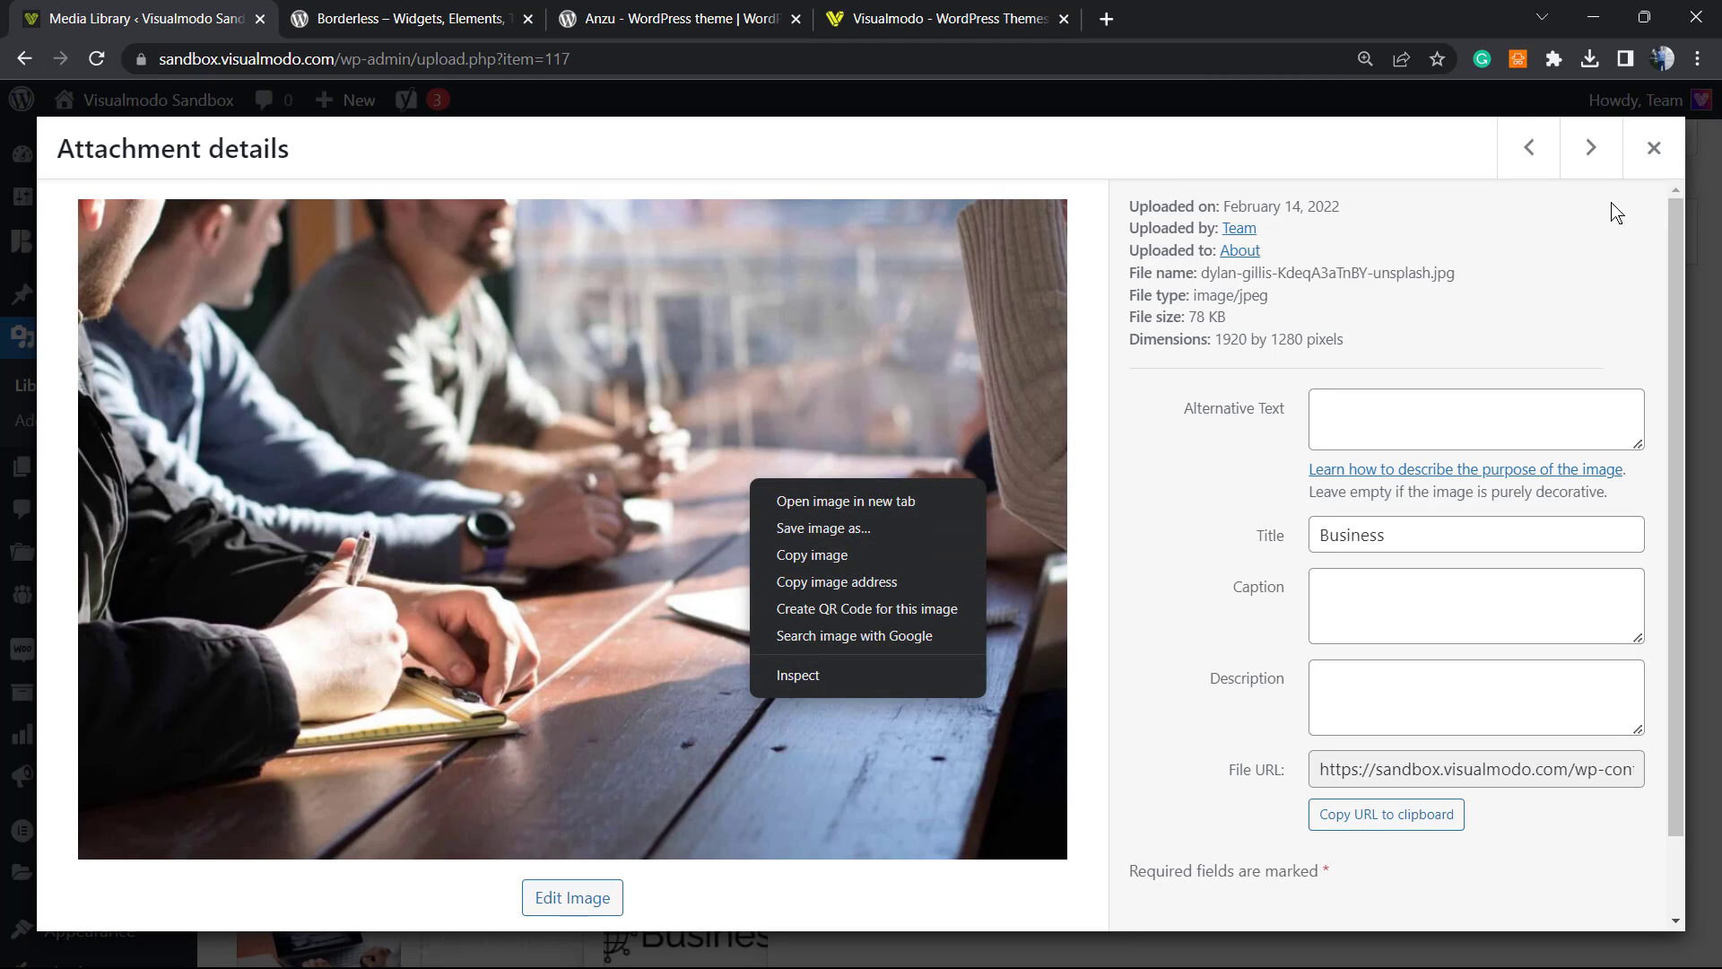
left_click(1640, 154)
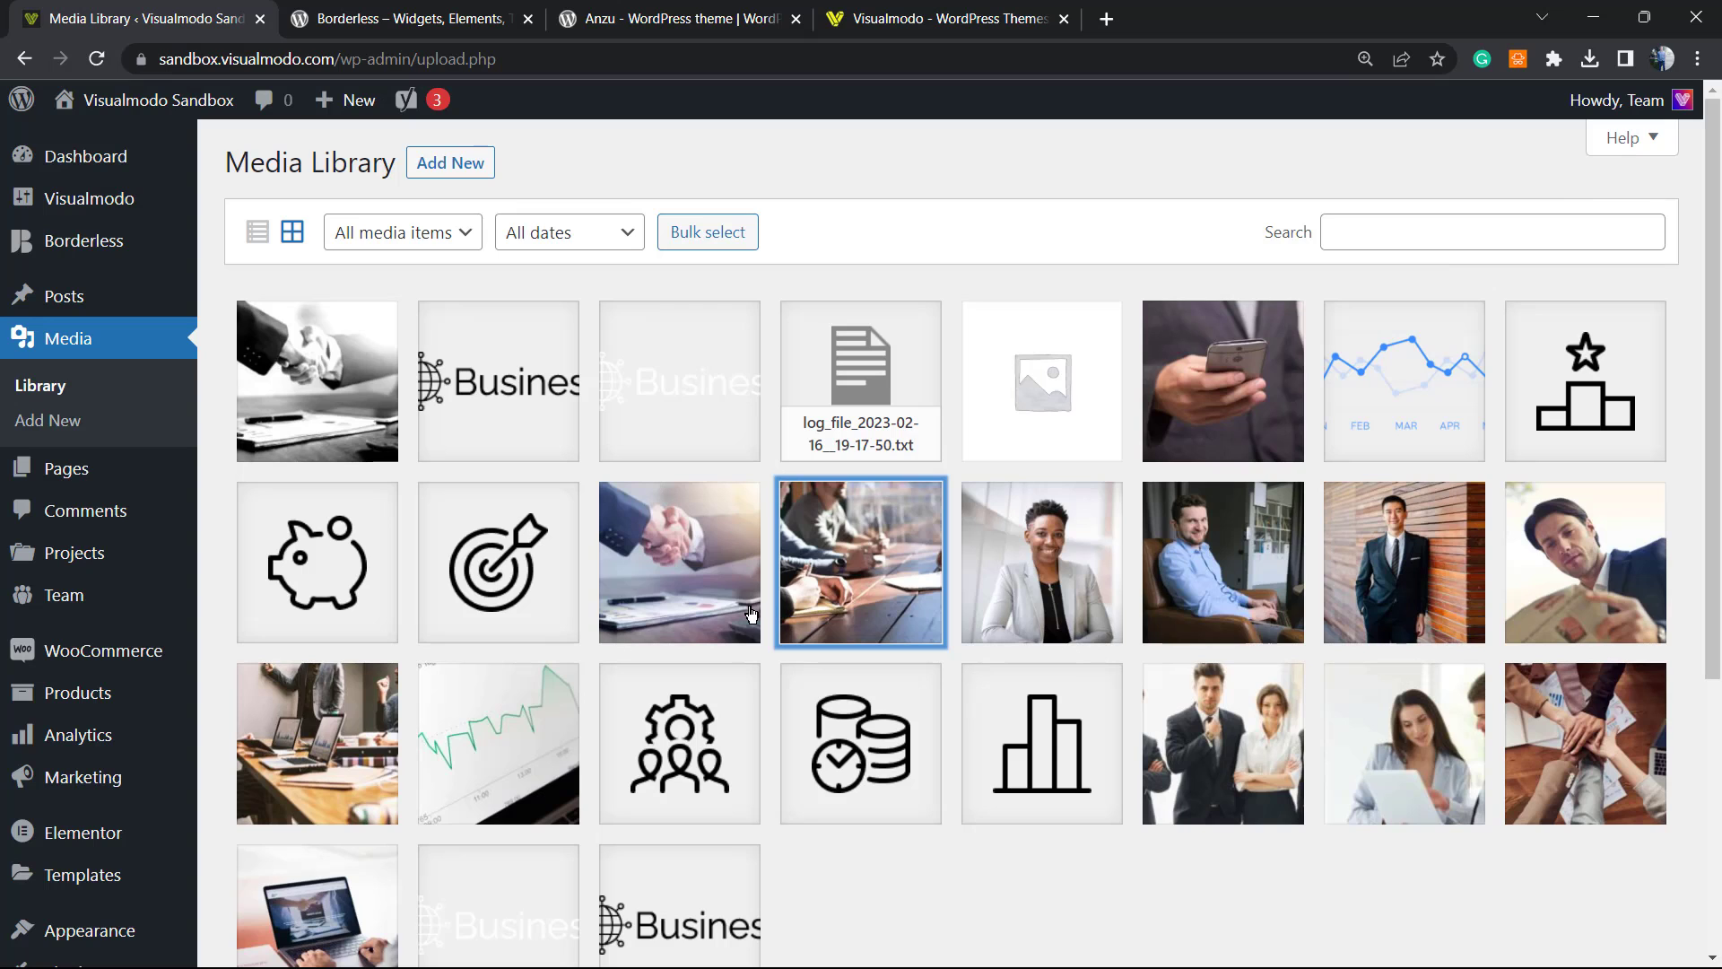
Scroll through the media grid again, then return to the admin Dashboard
scroll(760, 619, "down", 4)
scroll(750, 621, "up", 4)
scroll(699, 578, "down", 4)
scroll(708, 597, "up", 4)
scroll(713, 628, "down", 4)
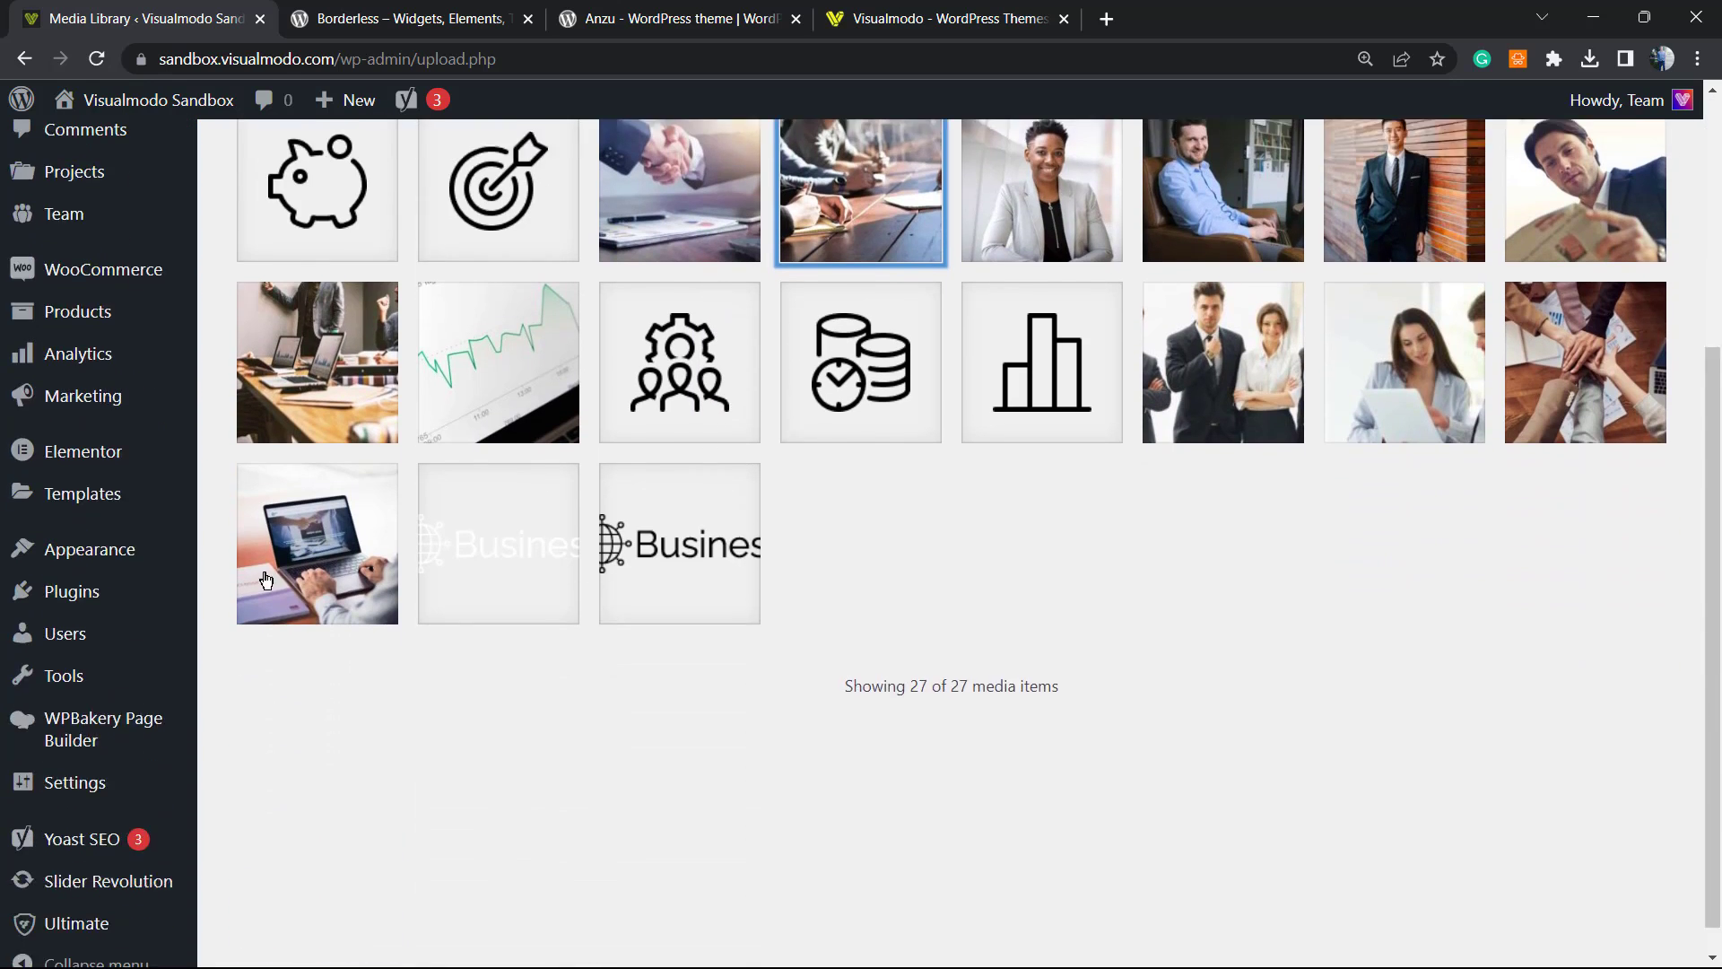
scroll(120, 609, "up", 4)
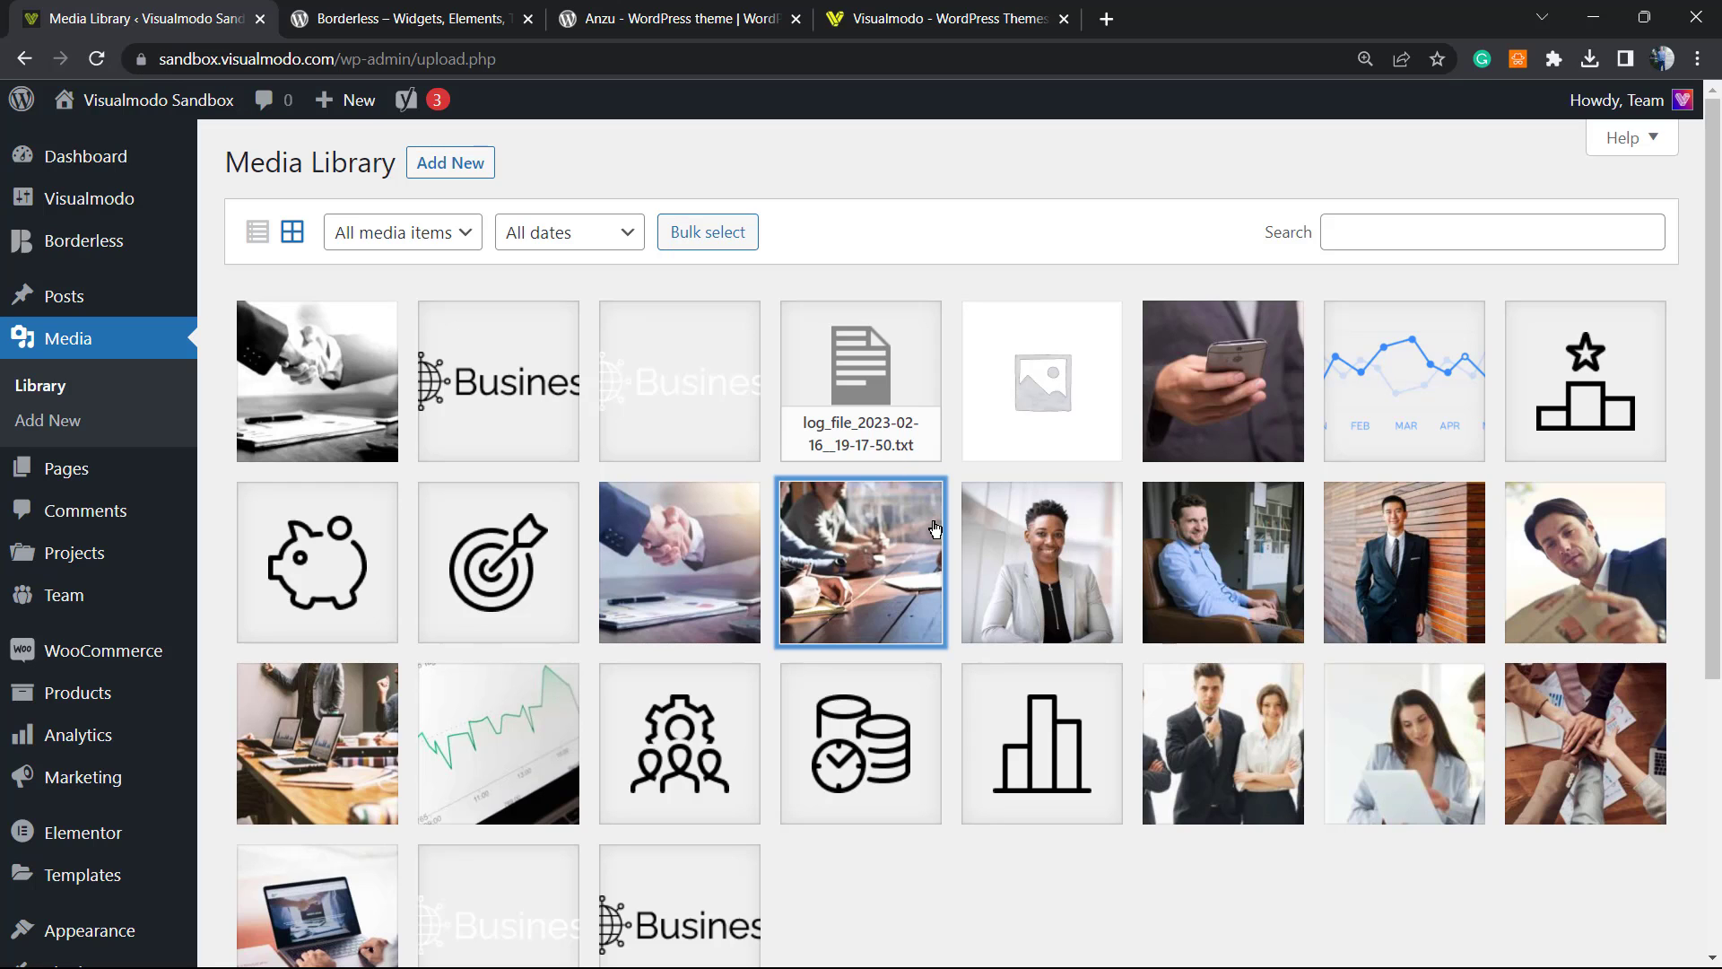
scroll(799, 577, "down", 5)
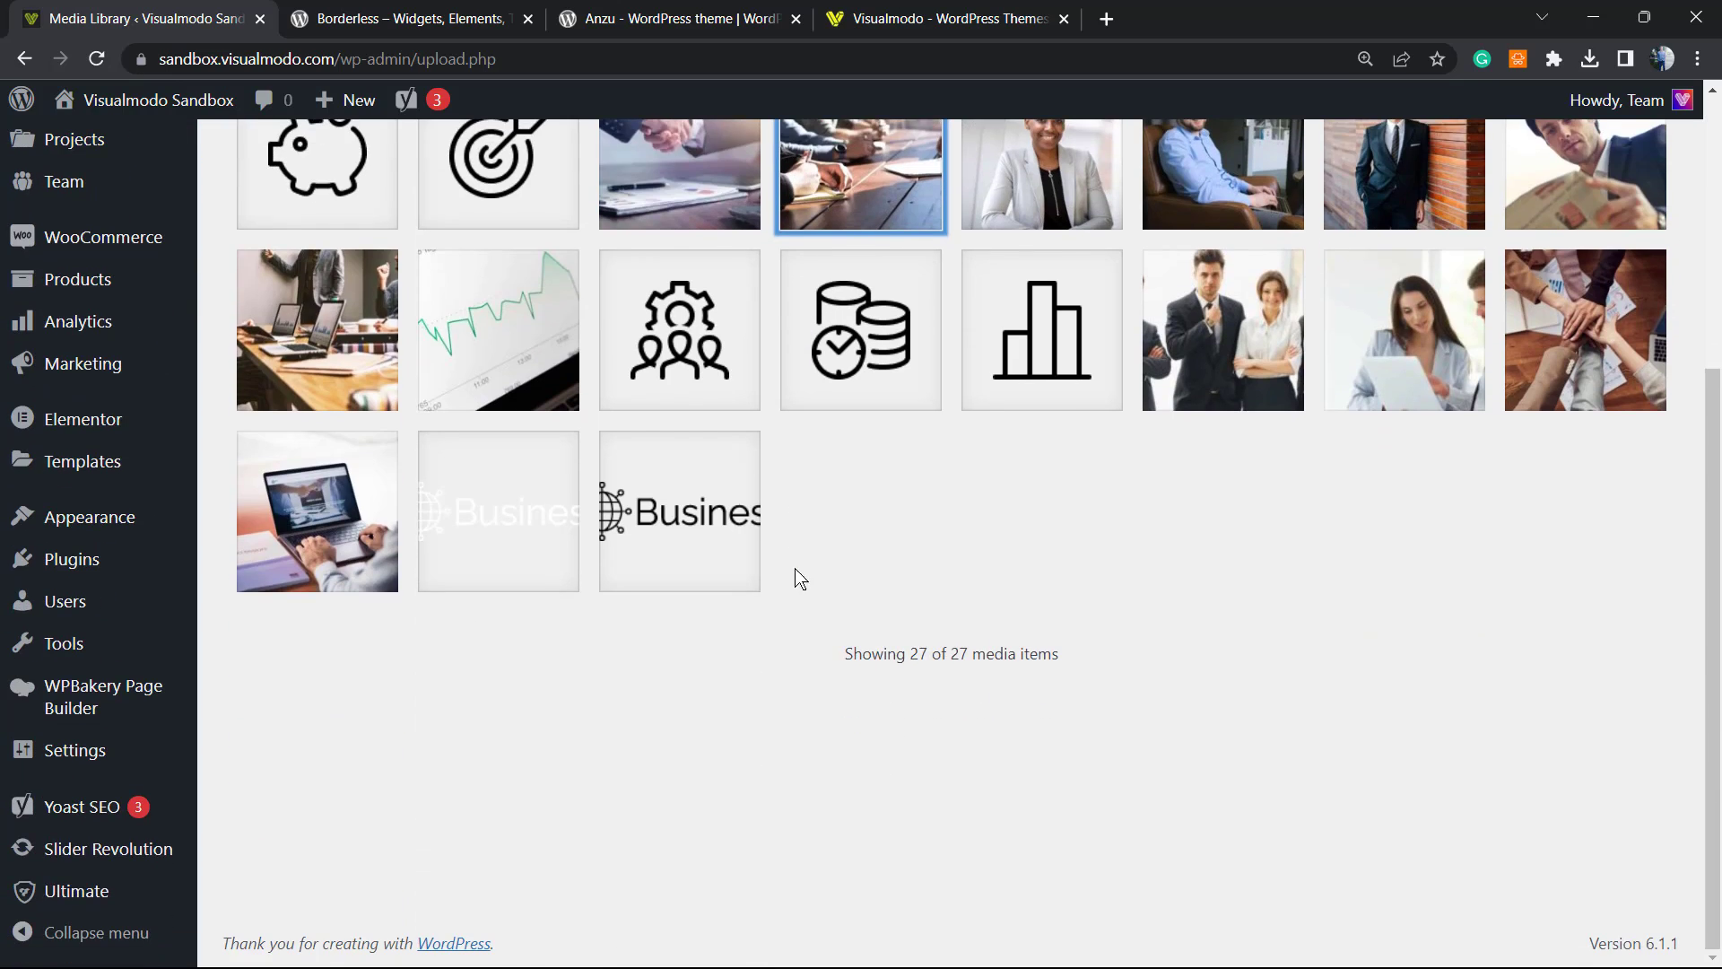
scroll(795, 577, "up", 5)
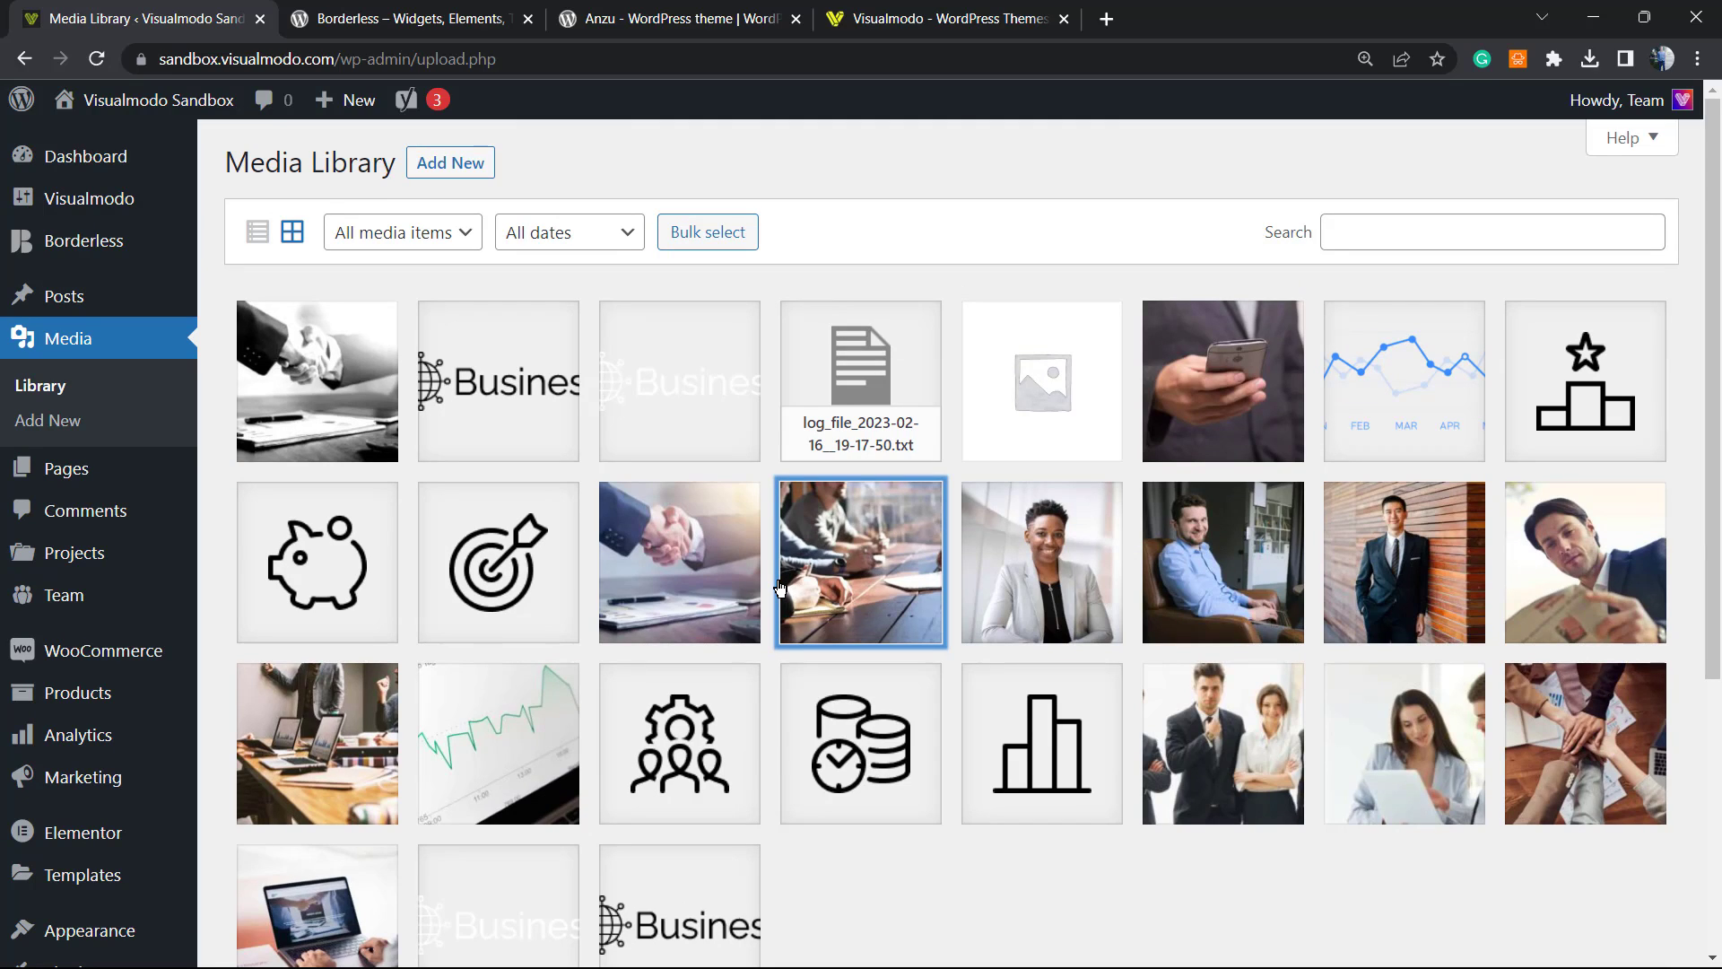
left_click(85, 156)
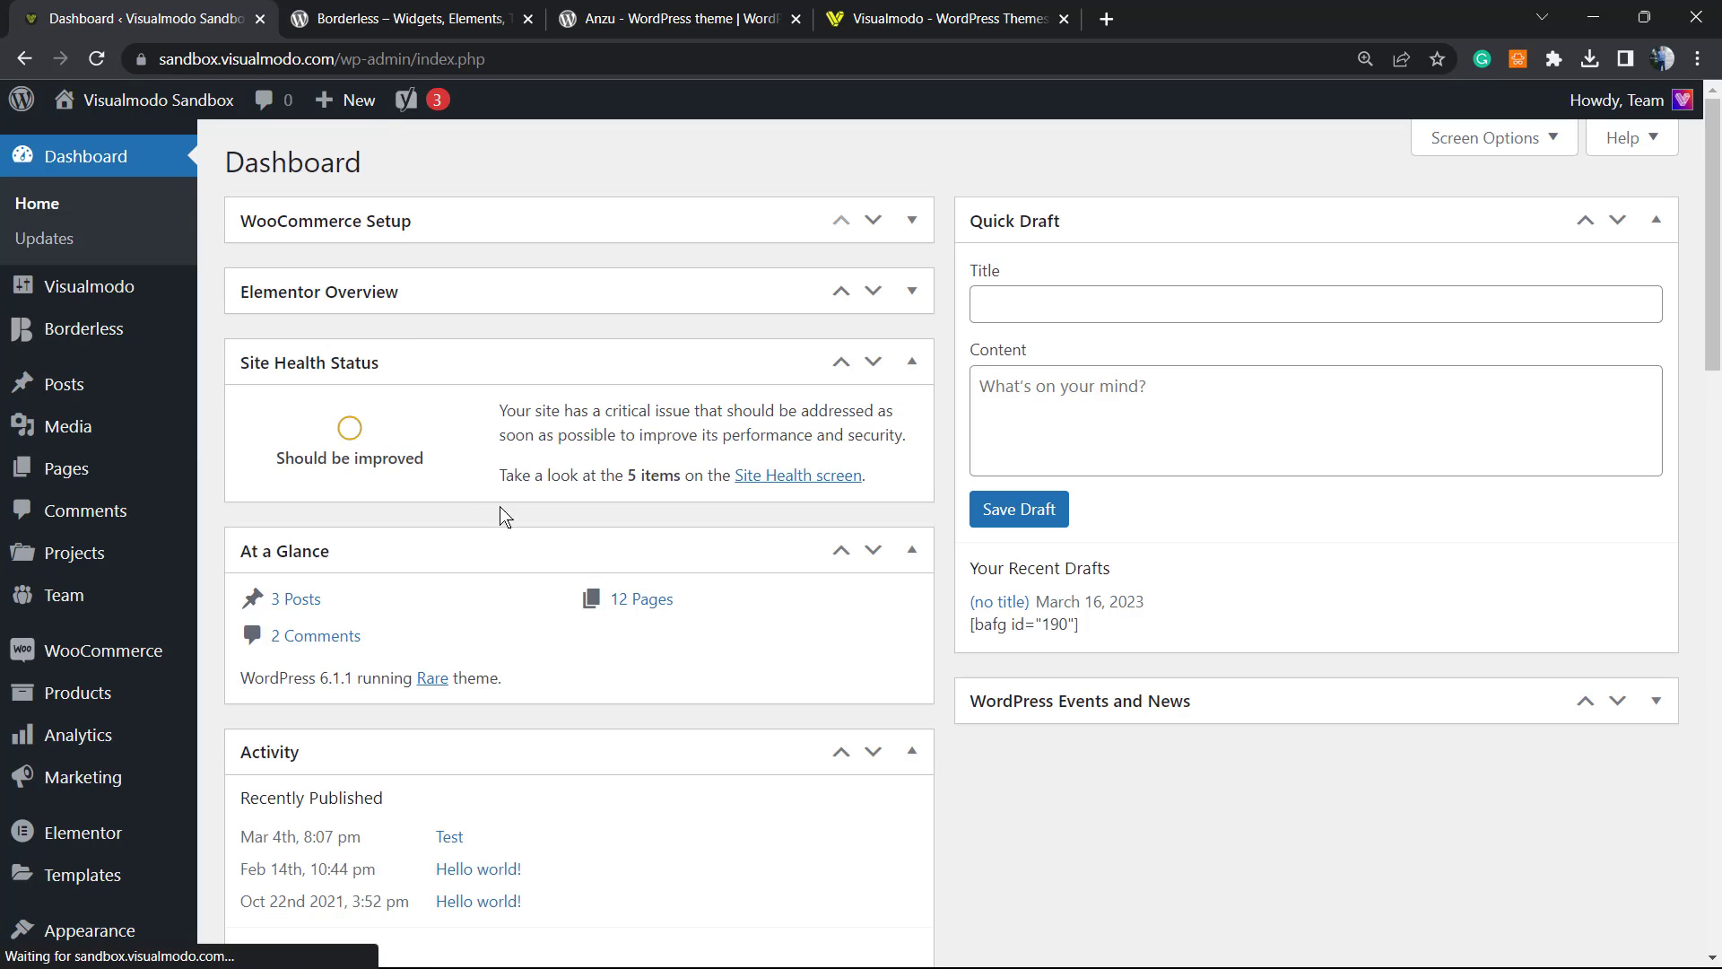
Go to Plugins > Add New to find installable plugins
scroll(161, 545, "down", 2)
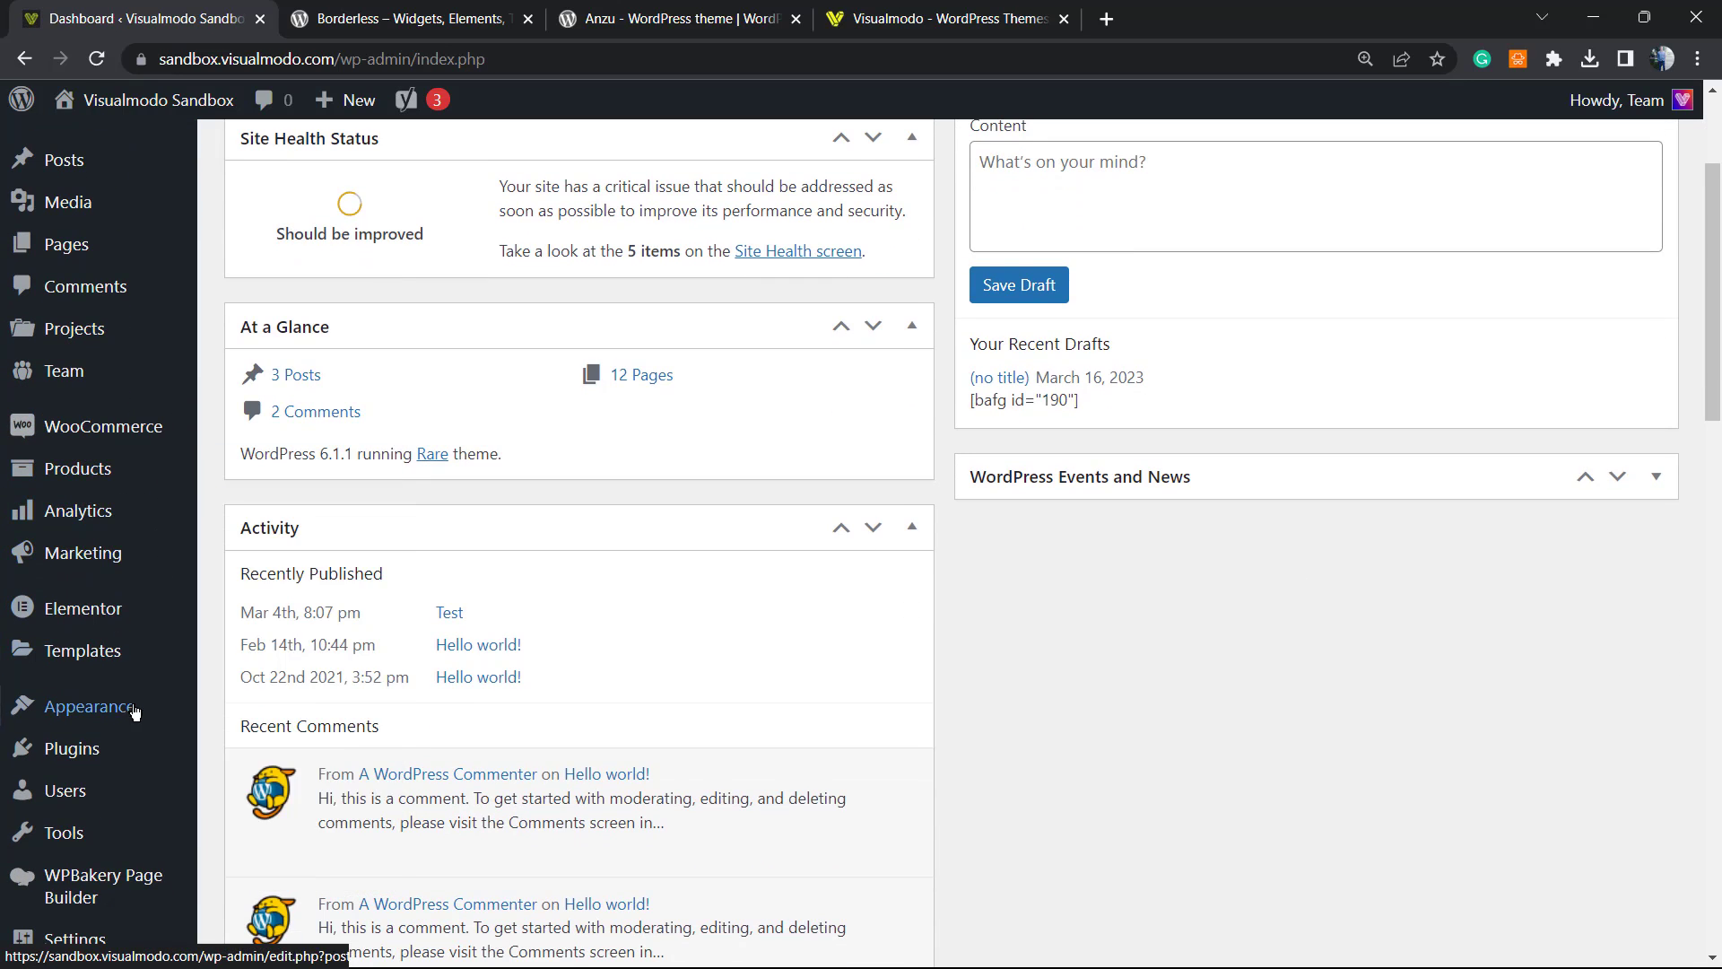
mouse_move(132, 758)
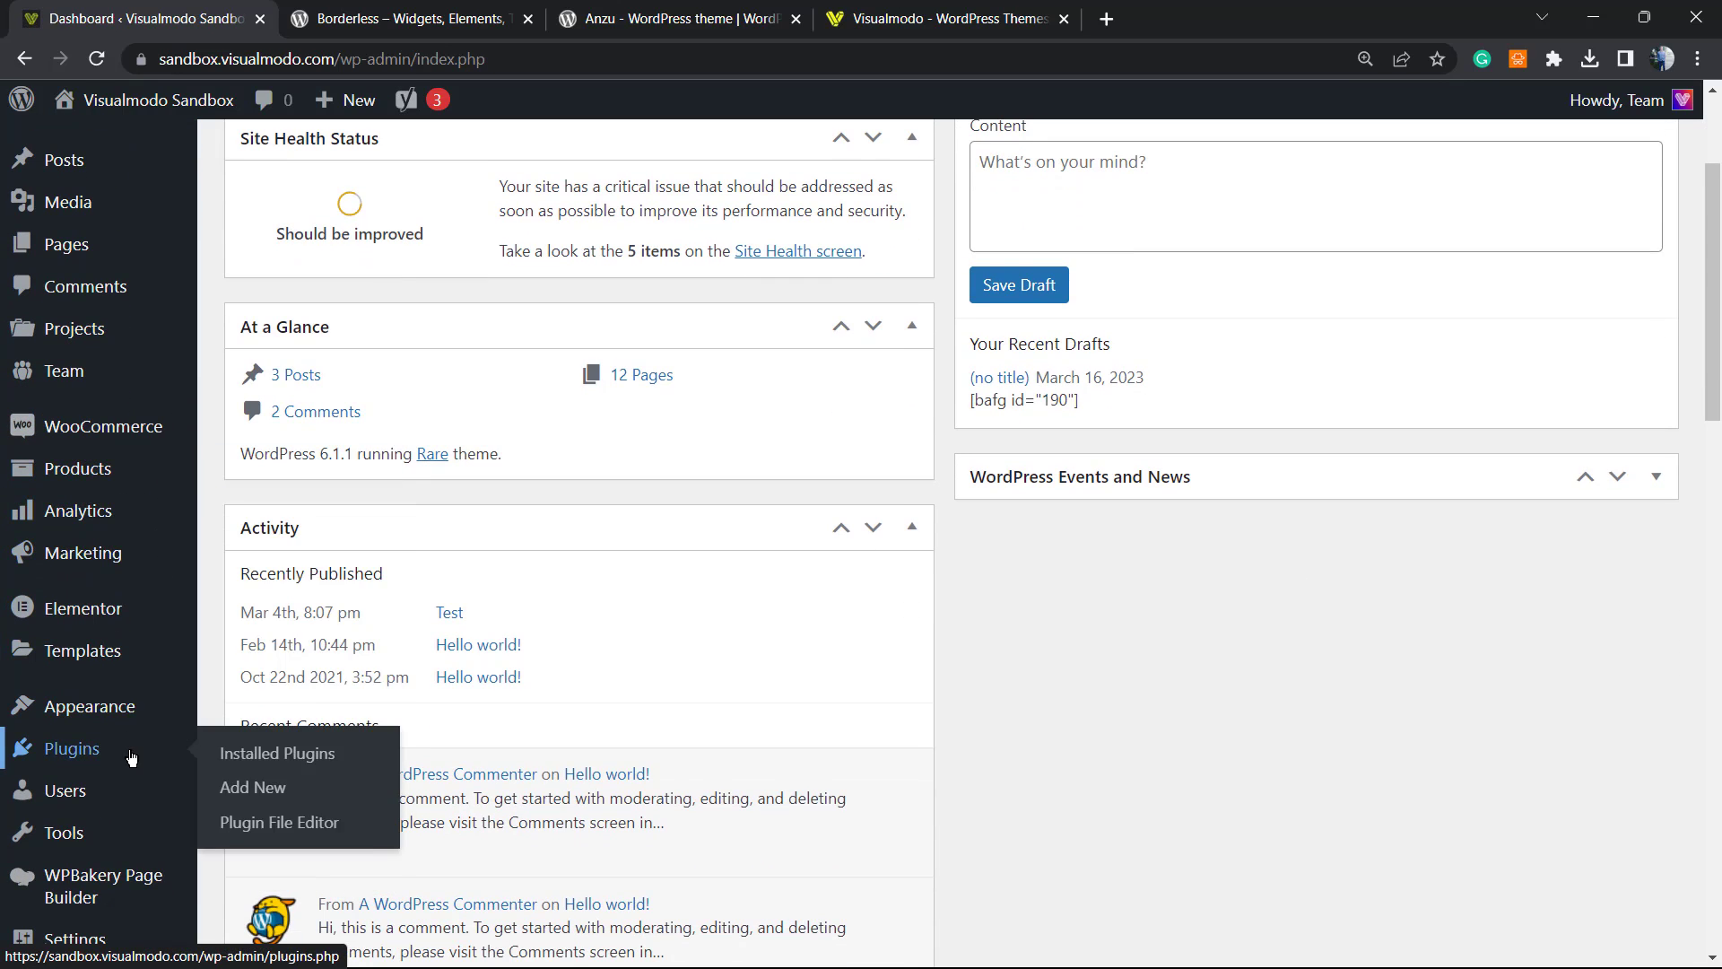
left_click(285, 788)
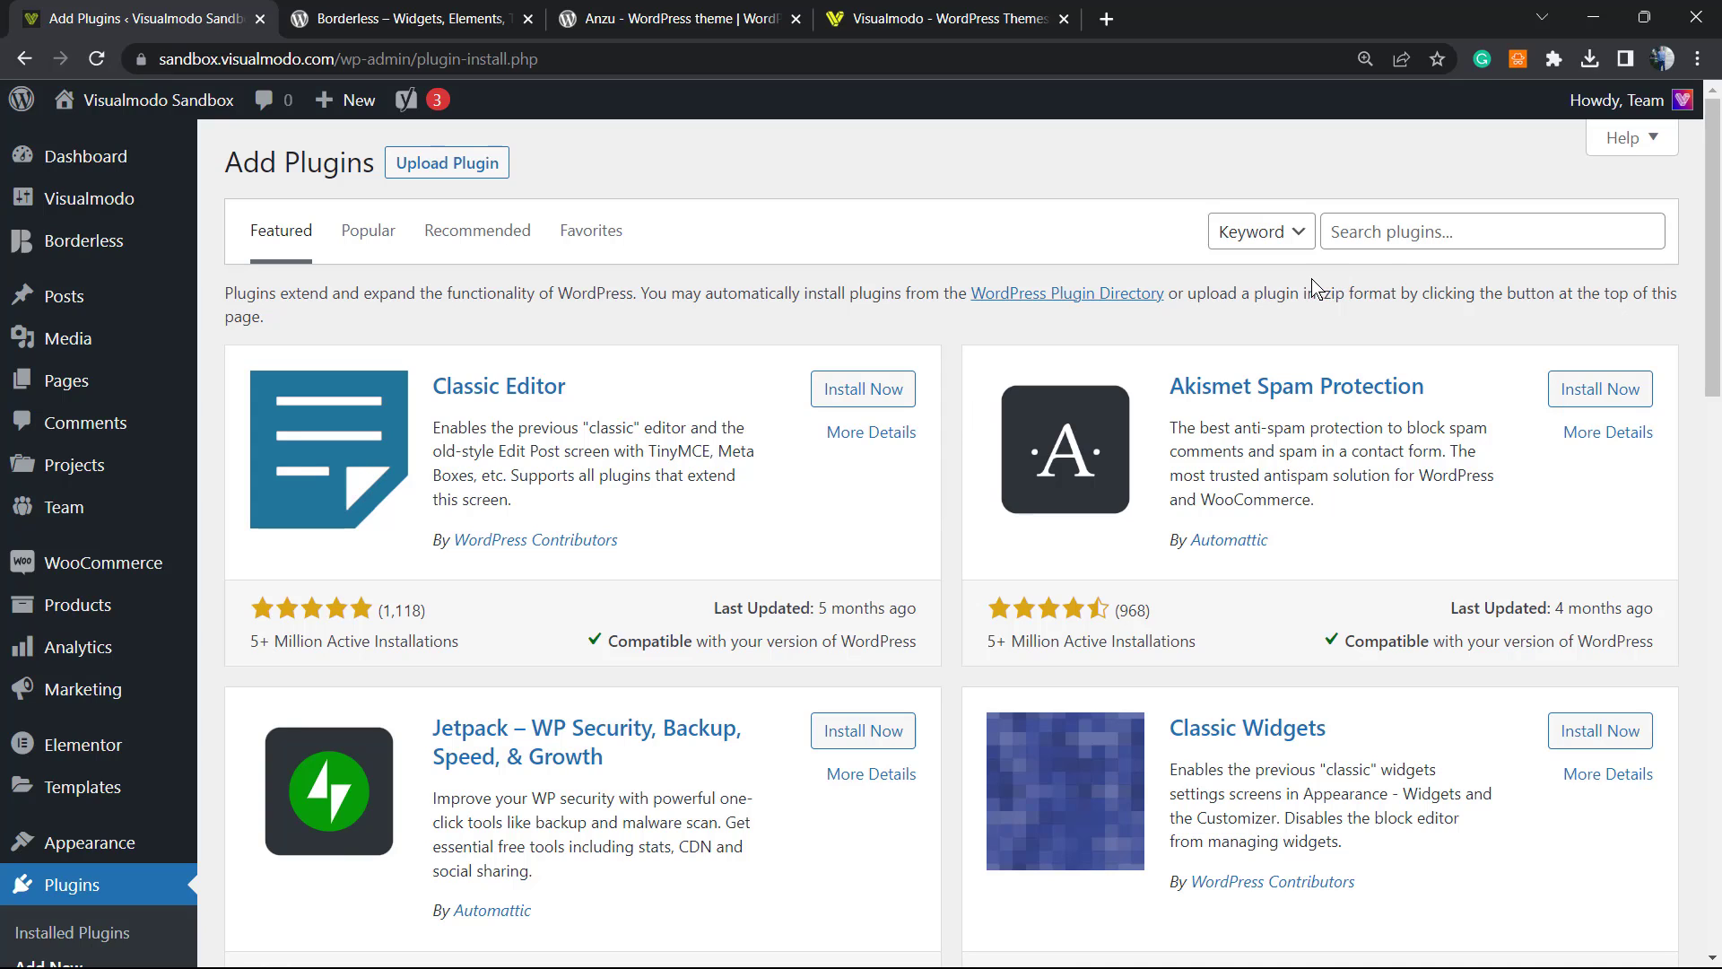
Search the plugin directory for 'Export Media Library', then install and activate it
left_click(1382, 232)
type("Export Media Library")
left_click(1350, 188)
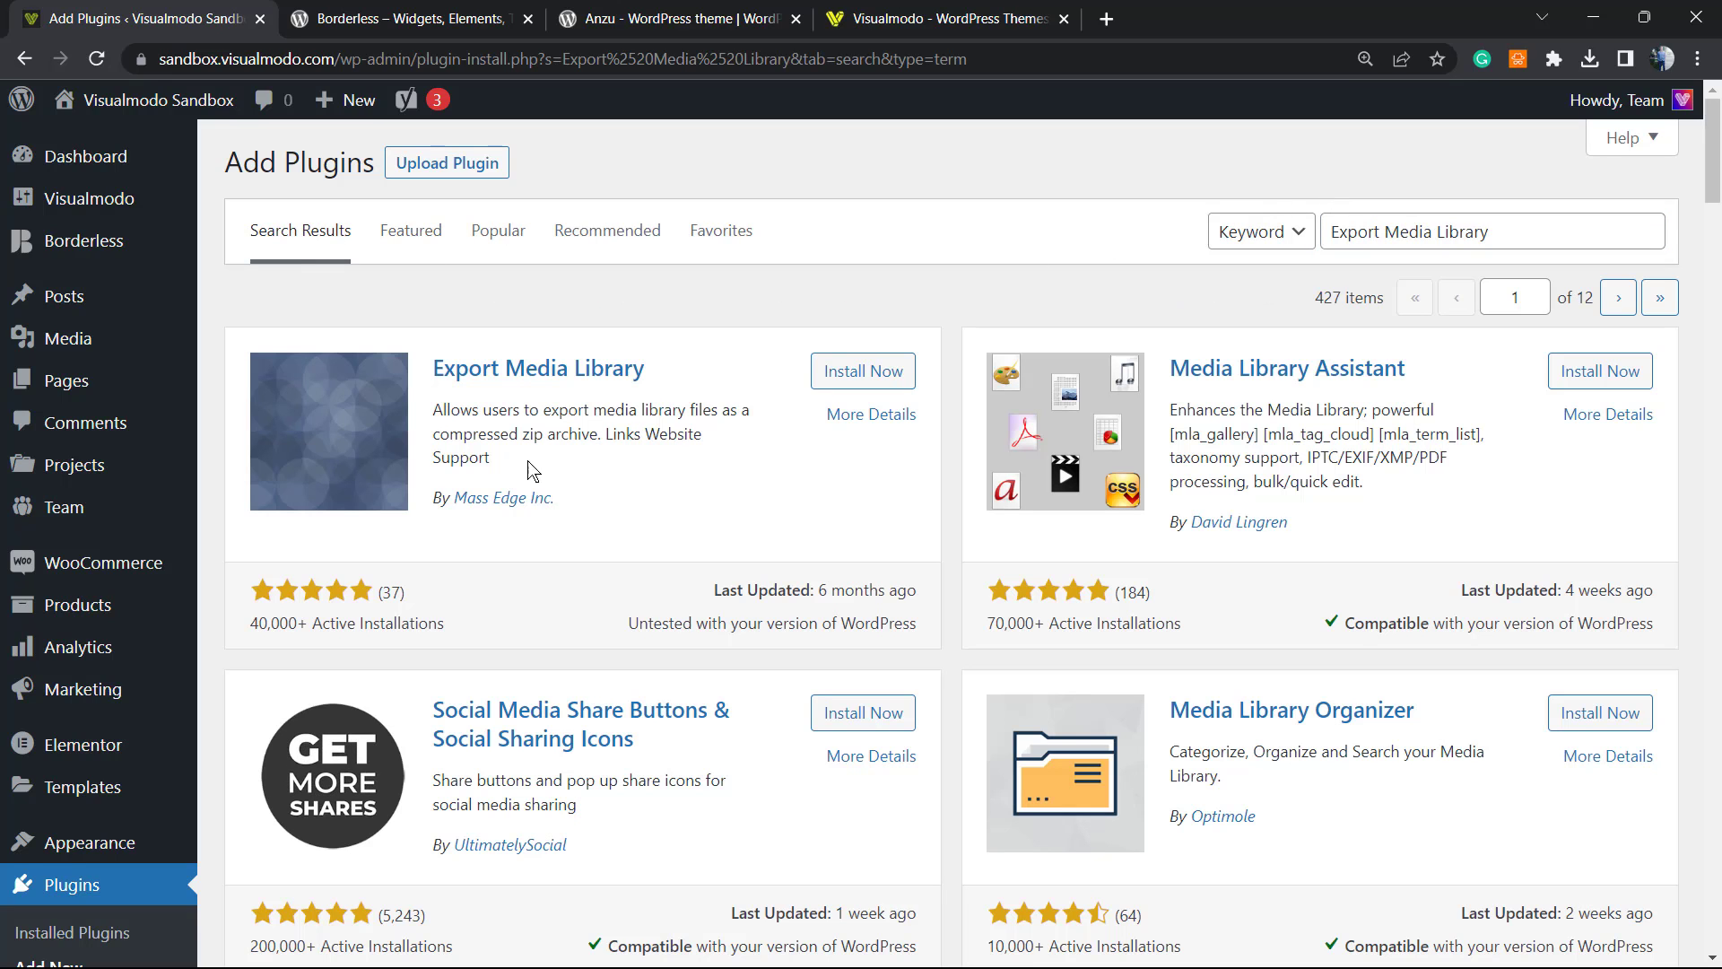
mouse_move(555, 511)
left_mouse_down()
mouse_move(454, 504)
mouse_move(540, 489)
left_mouse_up()
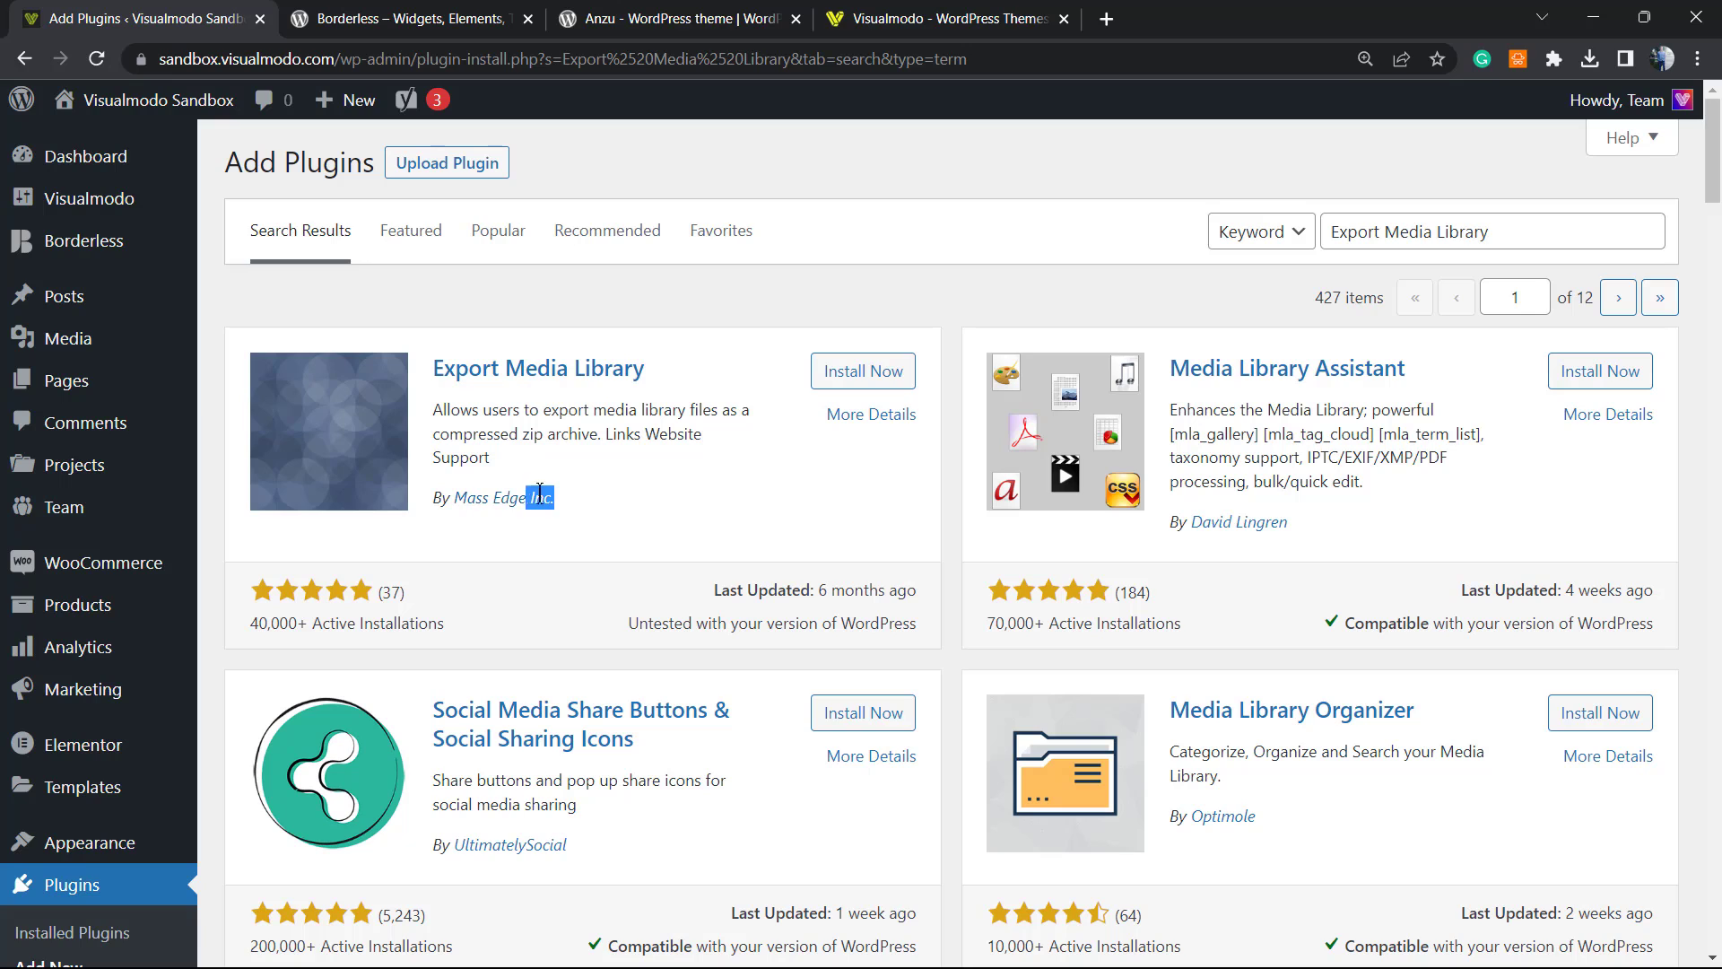
left_click(897, 373)
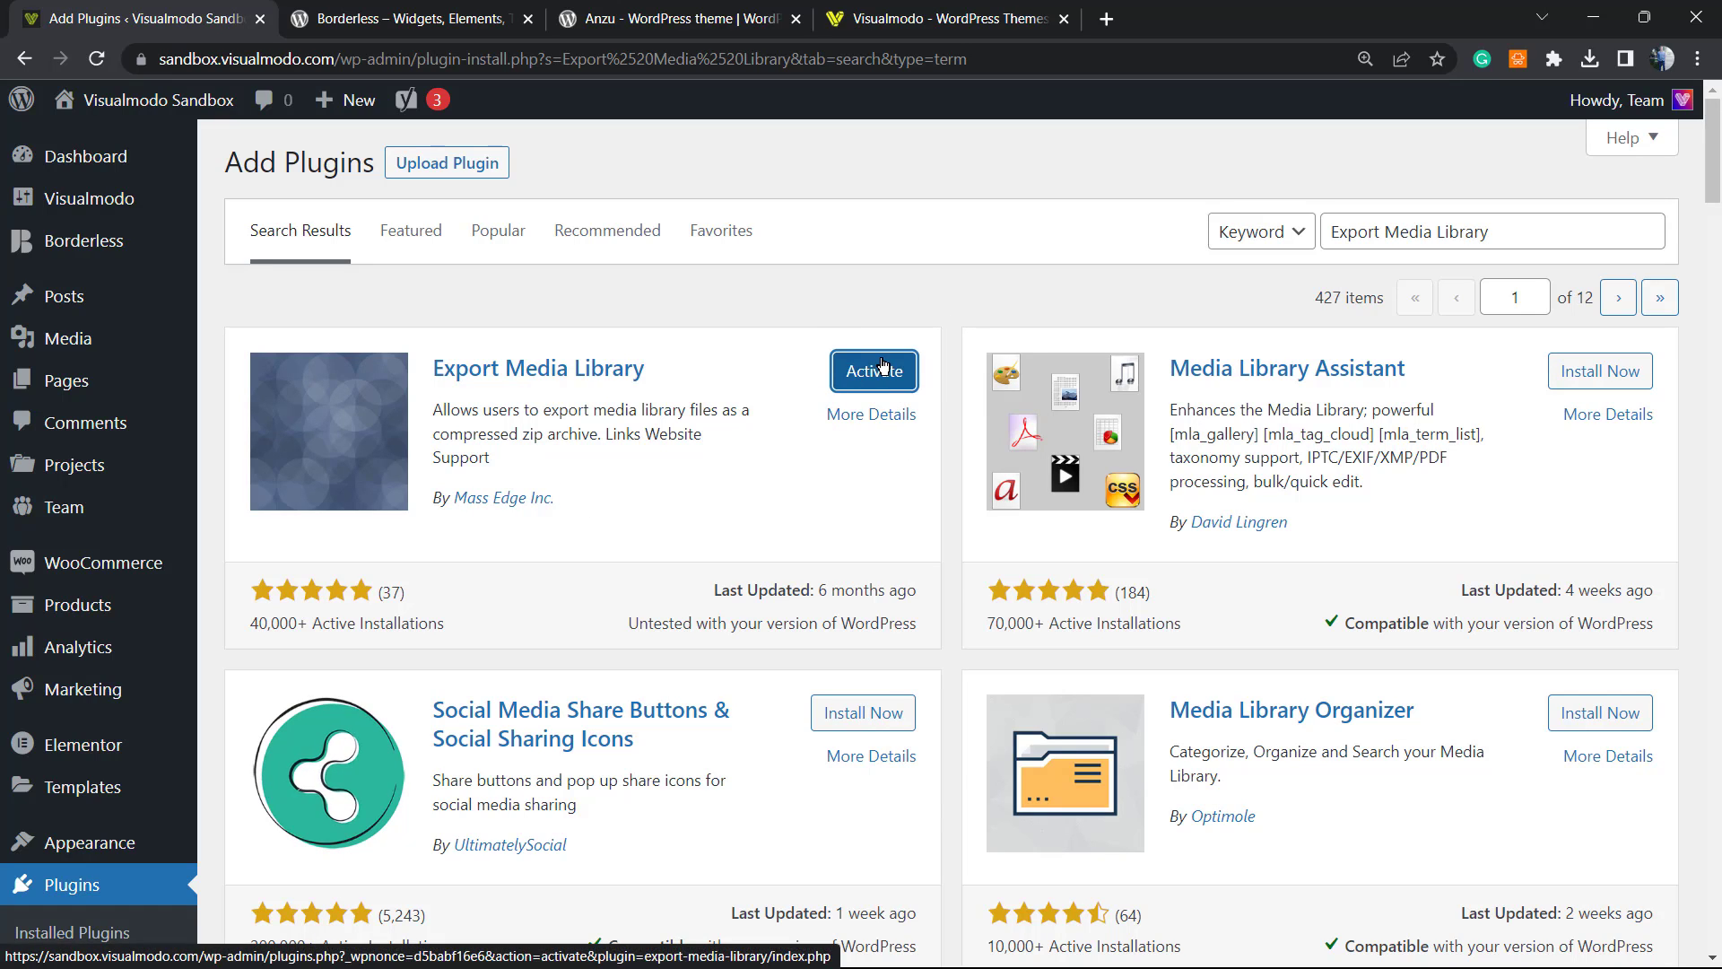
left_click(877, 371)
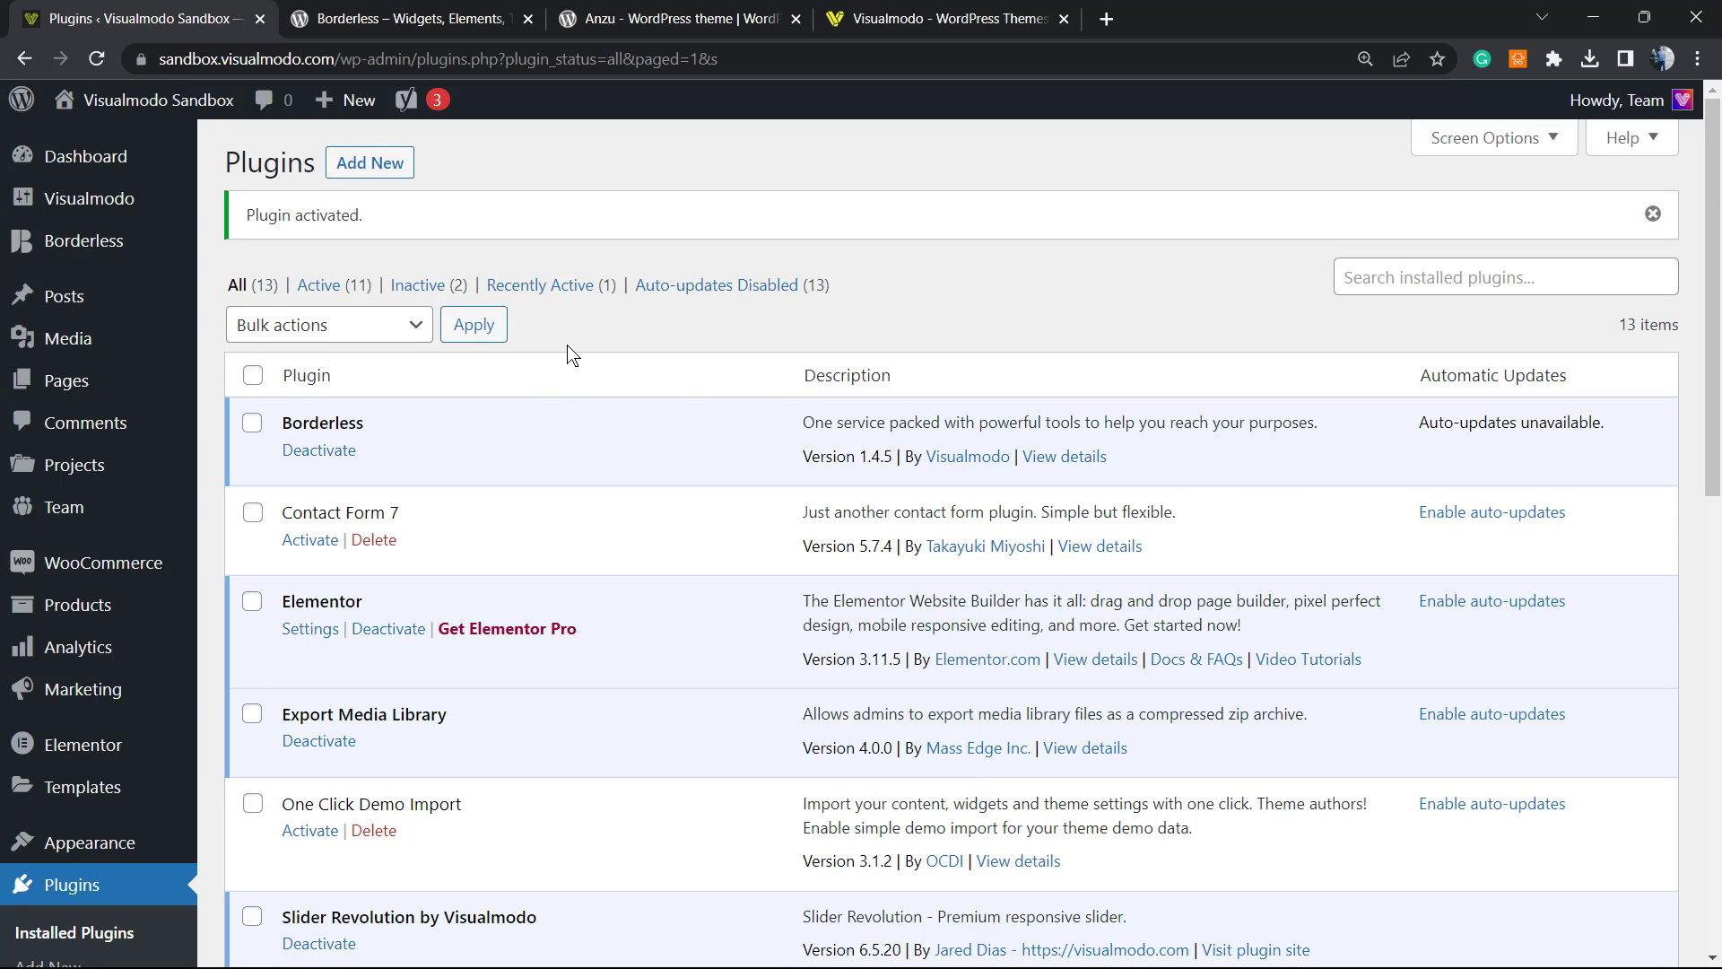
Open the Media > Export page added by the plugin
mouse_move(85, 336)
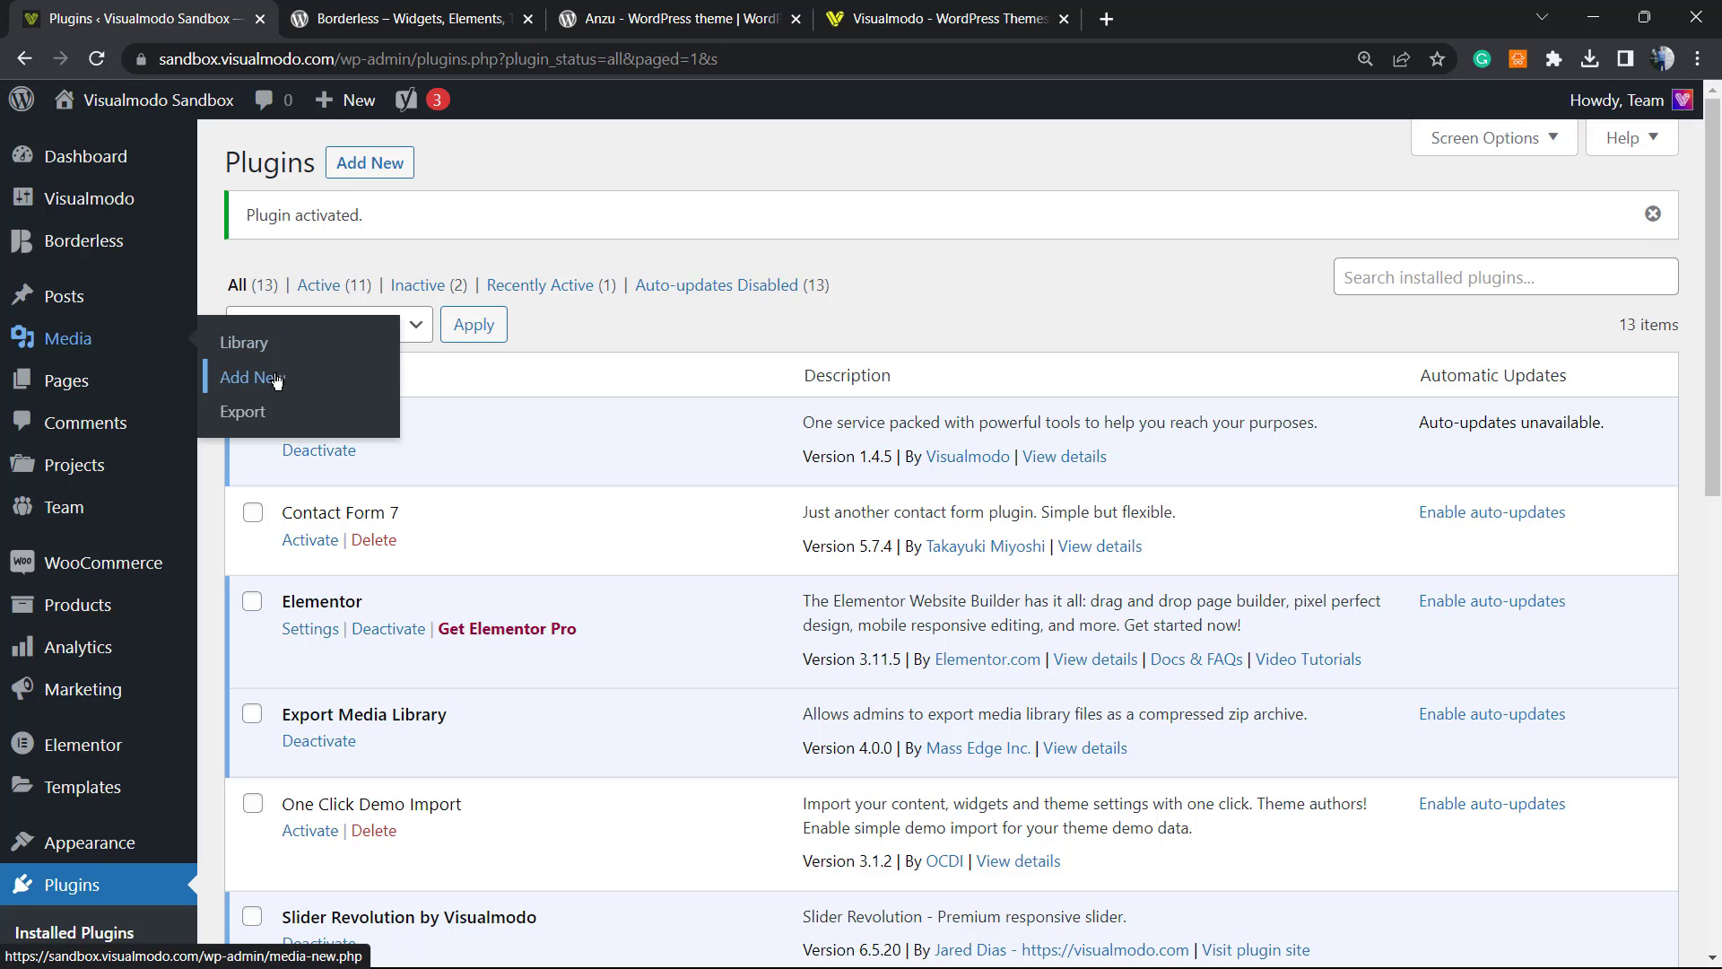
left_click(262, 411)
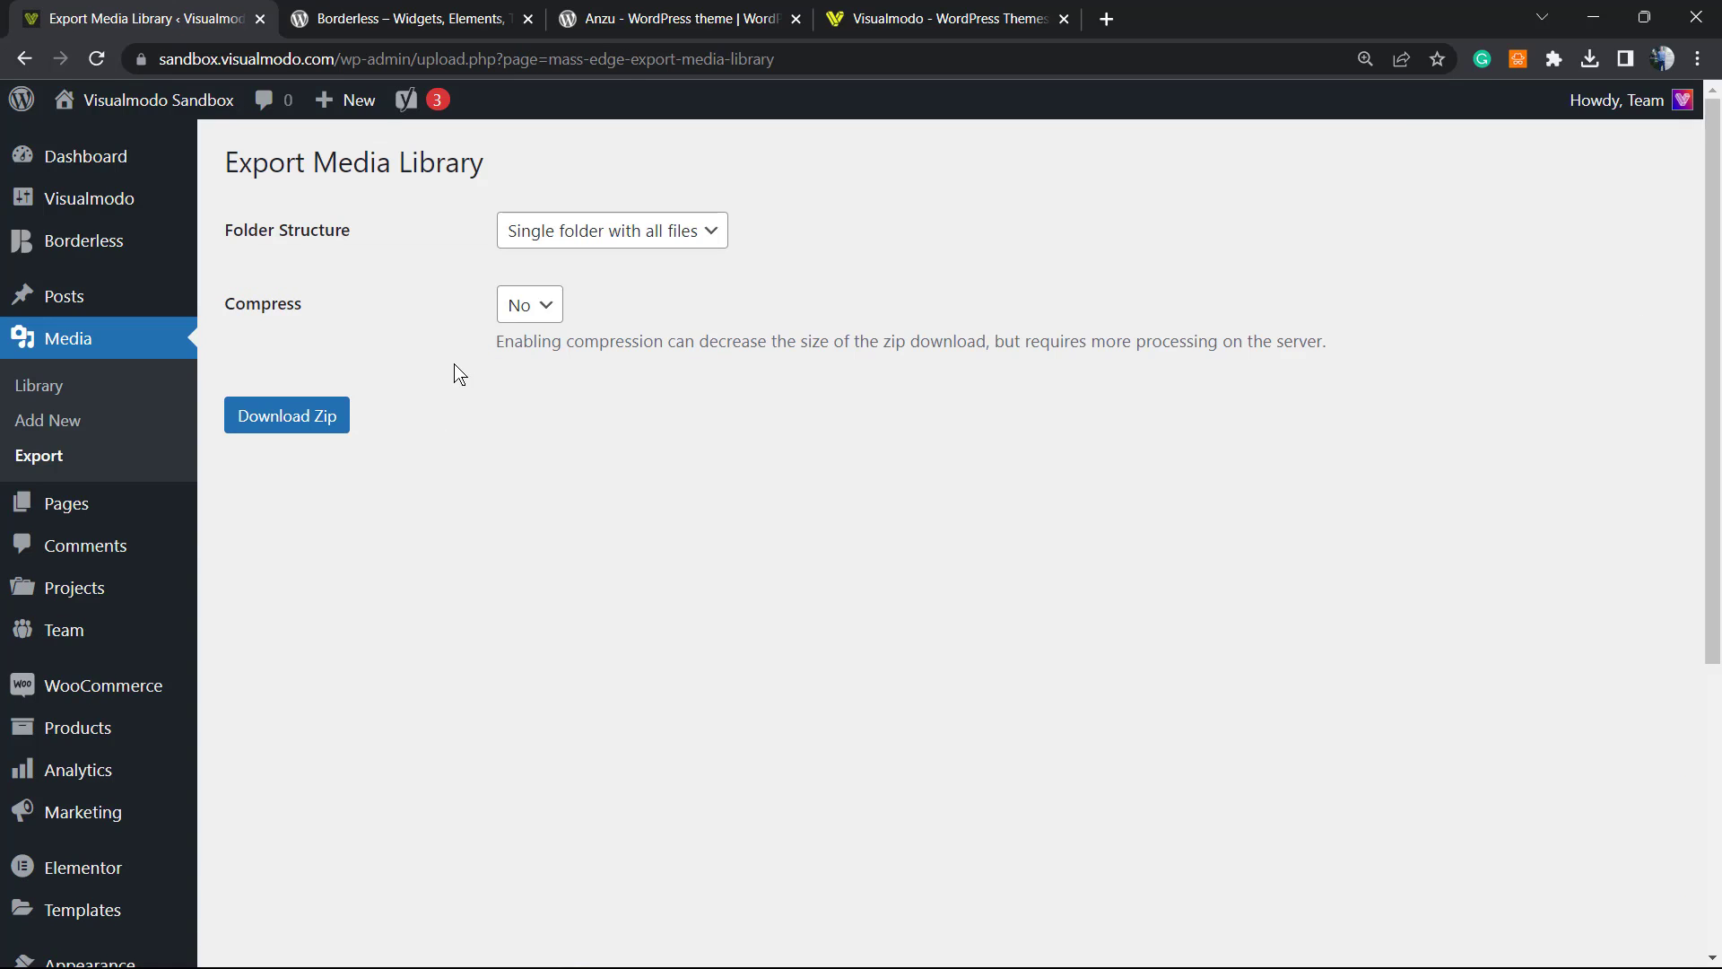
Keep 'Single folder with all files' and compression off, then download the media library zip
triple_click(273, 221)
left_click(324, 230)
left_click(628, 231)
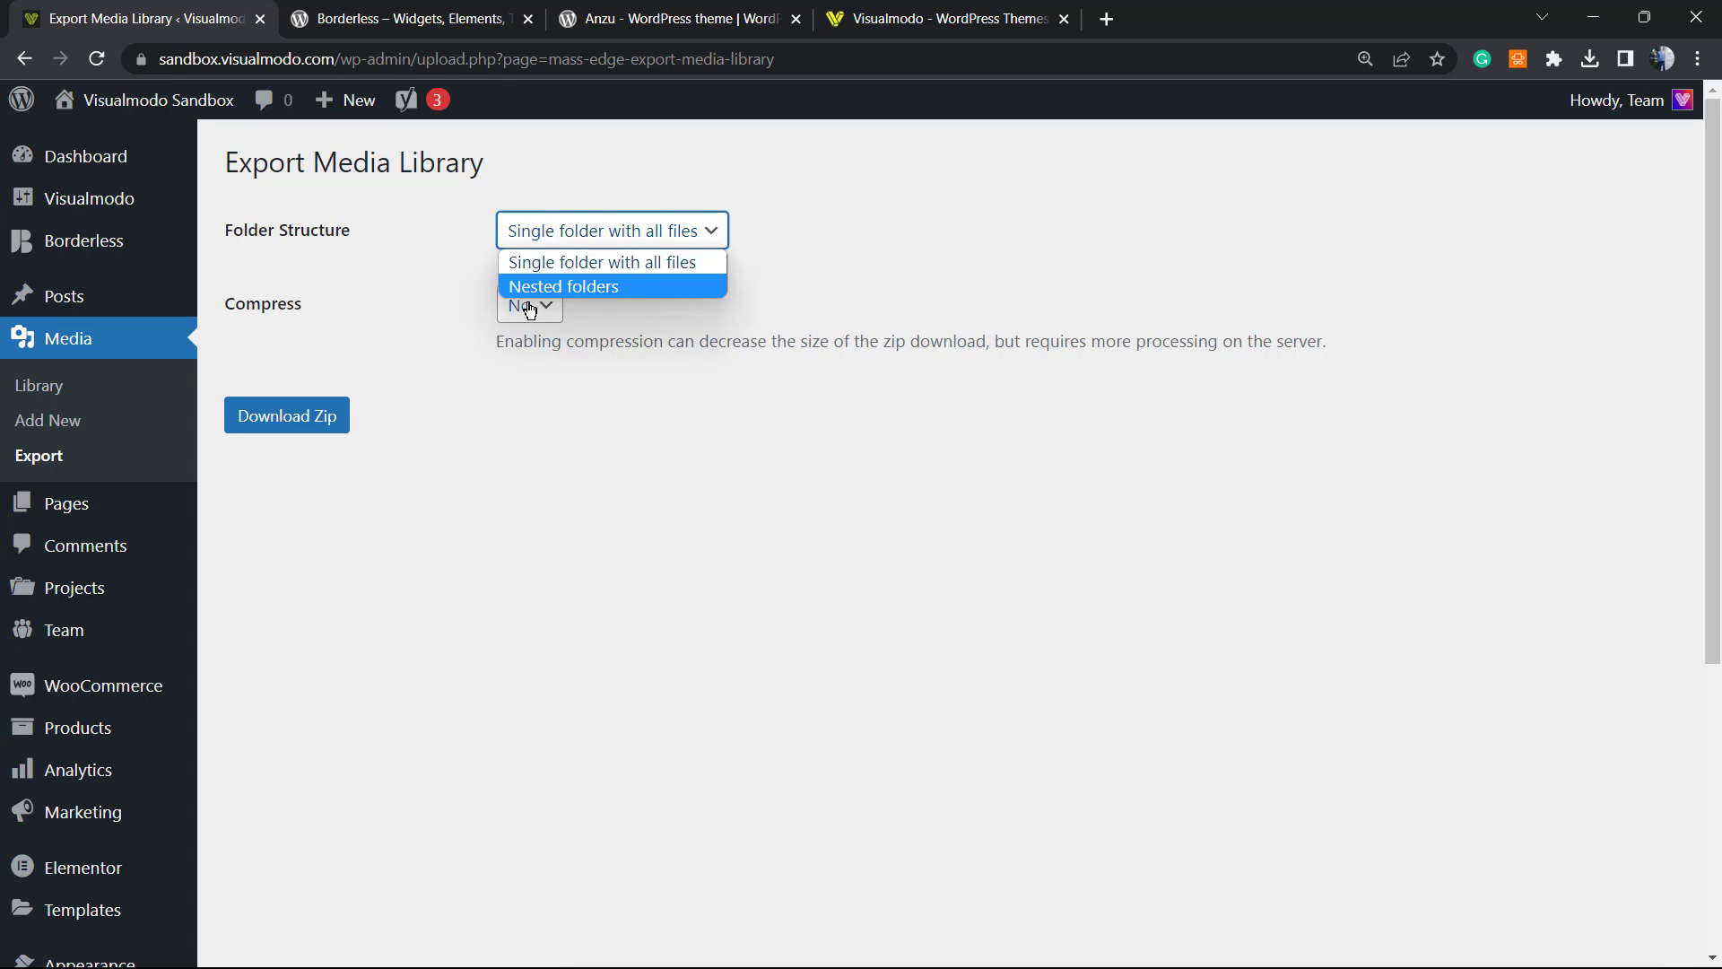
left_click(674, 265)
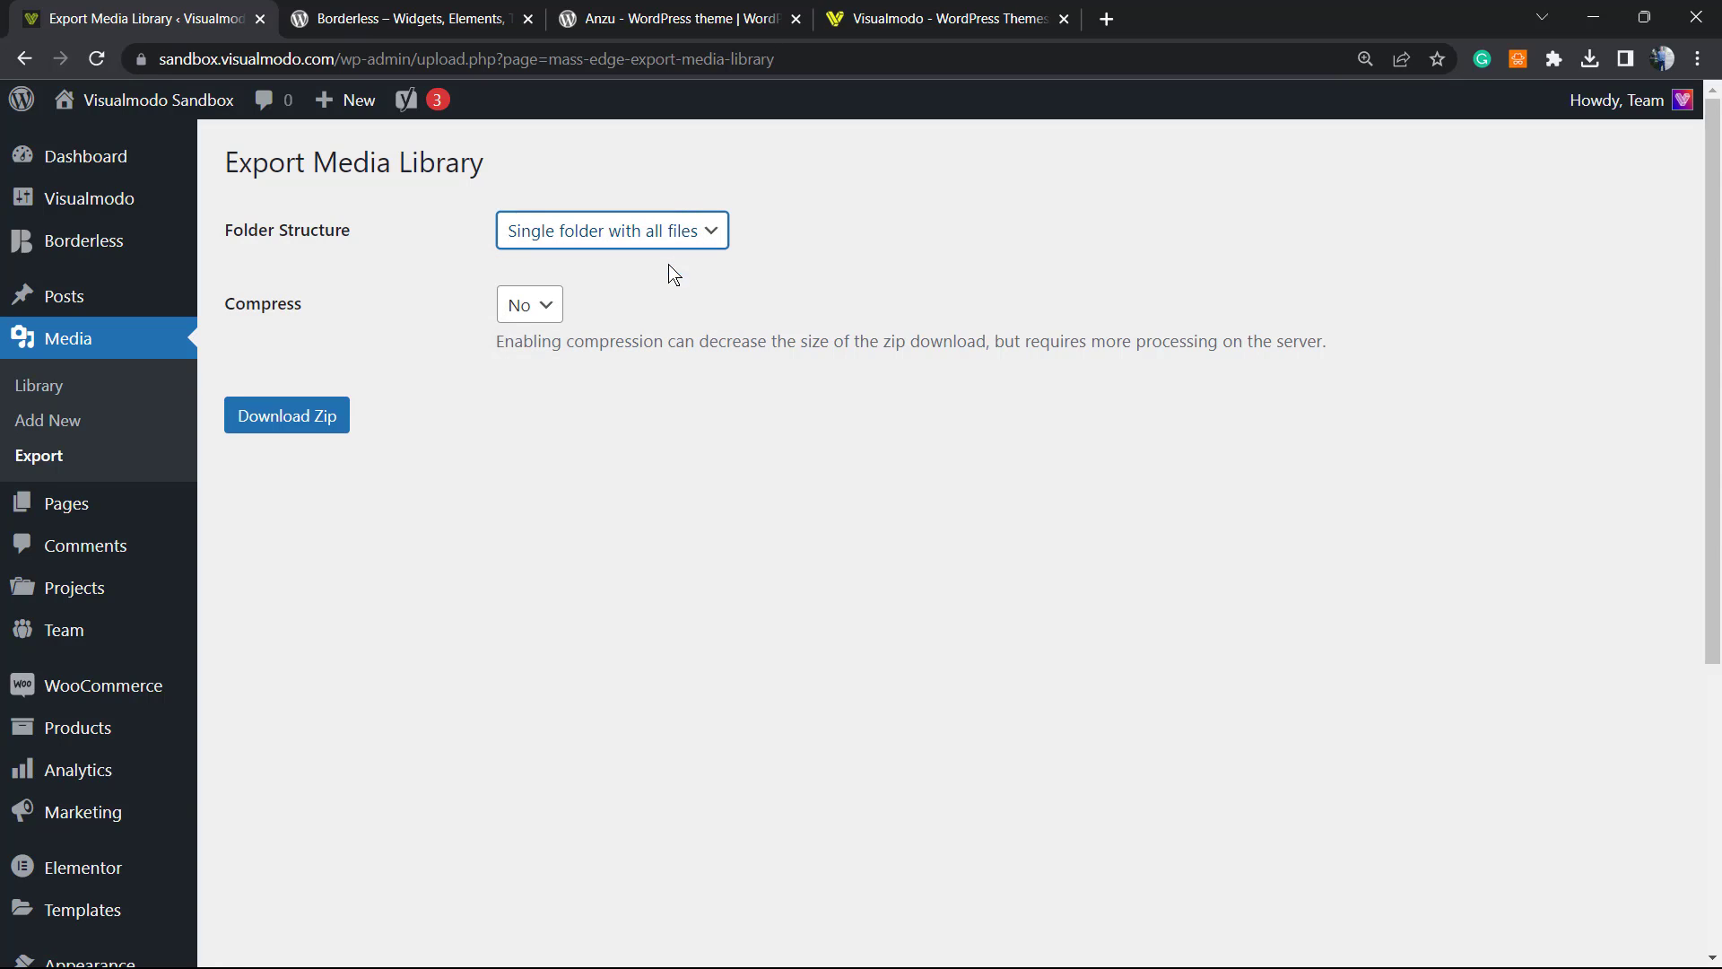
left_click(531, 309)
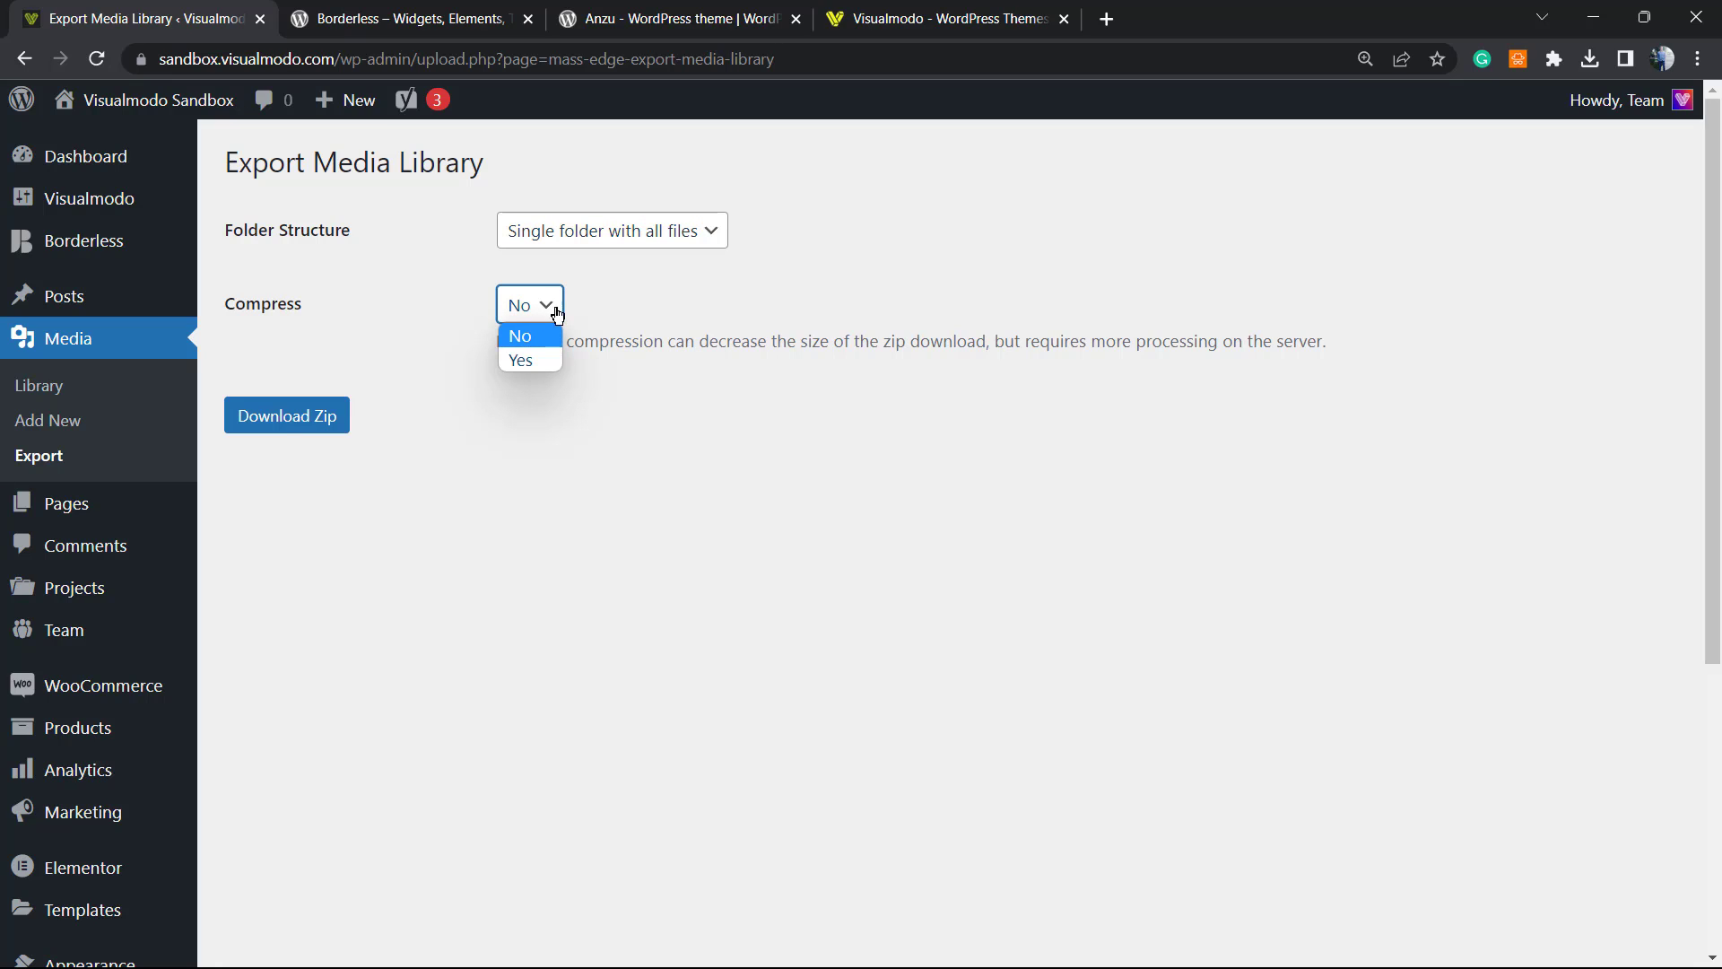
left_click(728, 289)
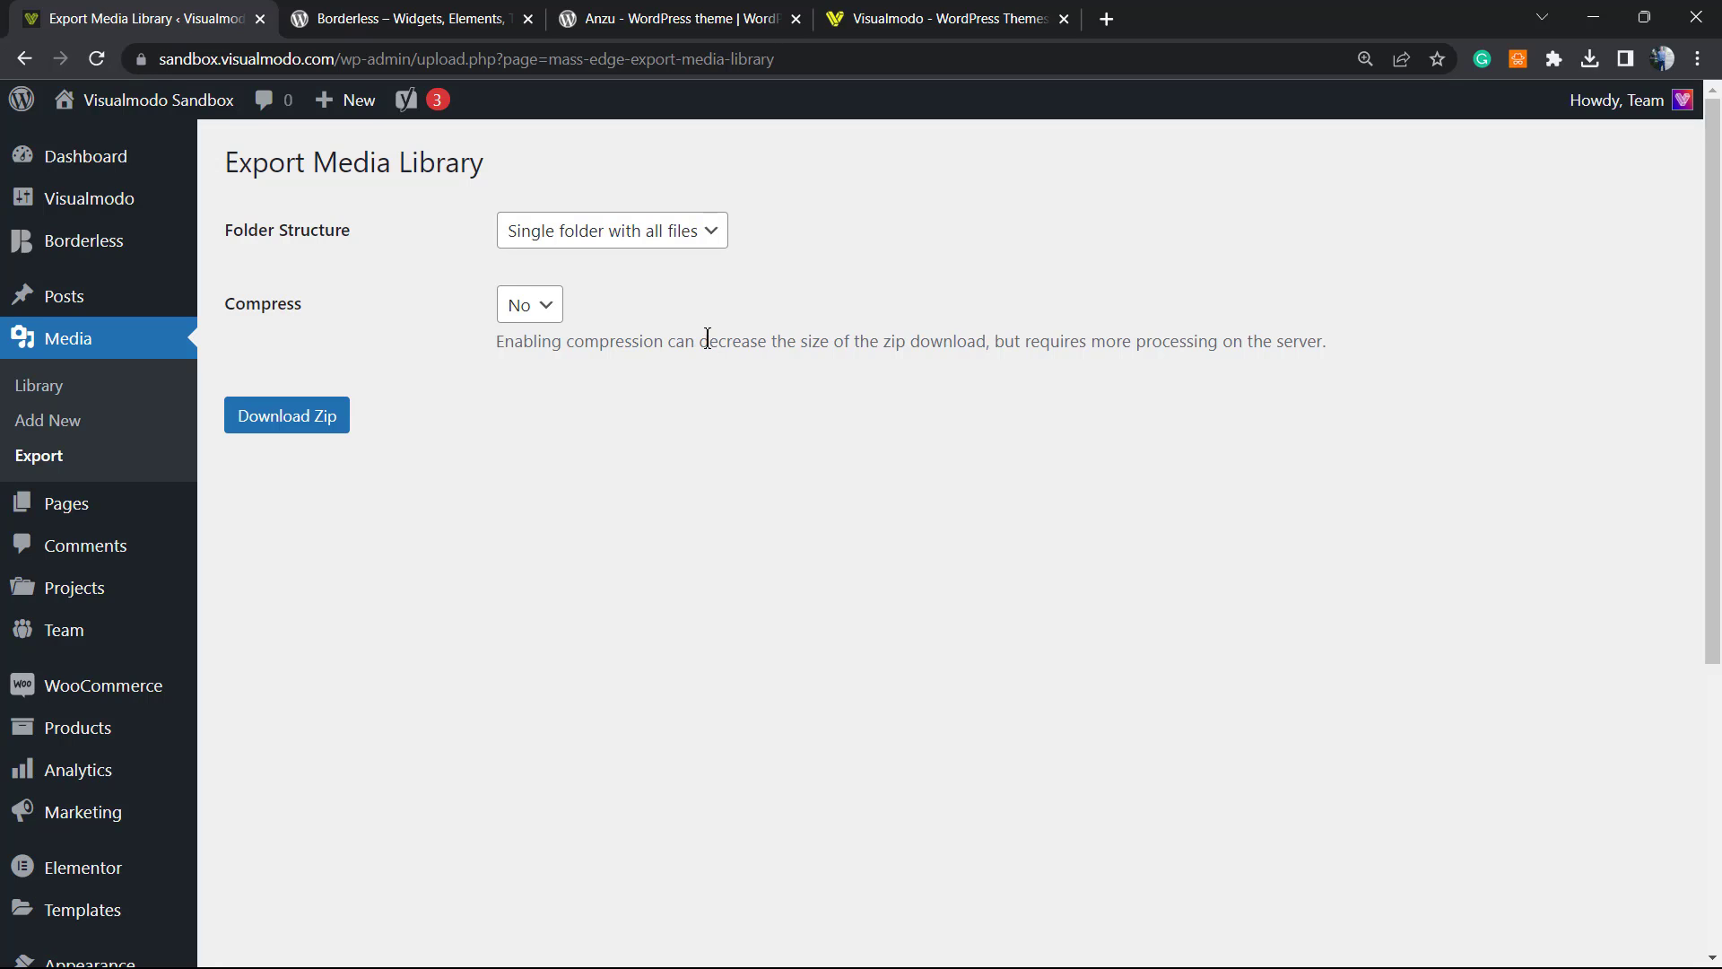
left_click(235, 413)
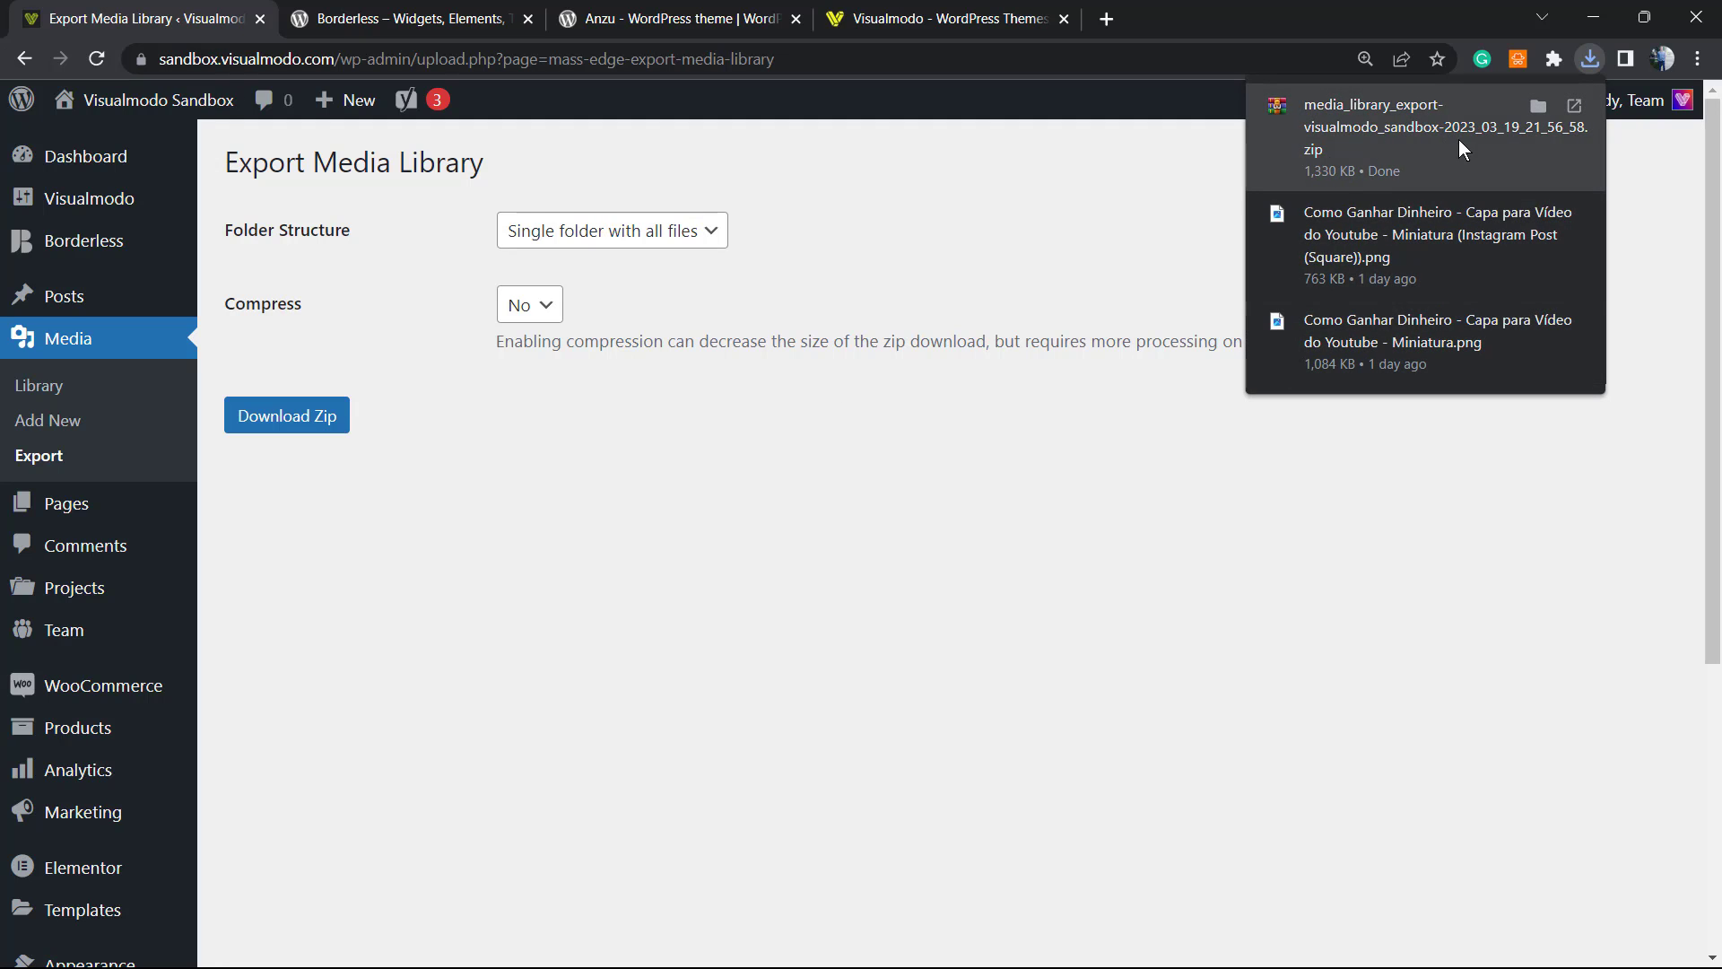
Open the downloaded zip in WinRAR and browse the 27 files in its export folder
left_click(1362, 154)
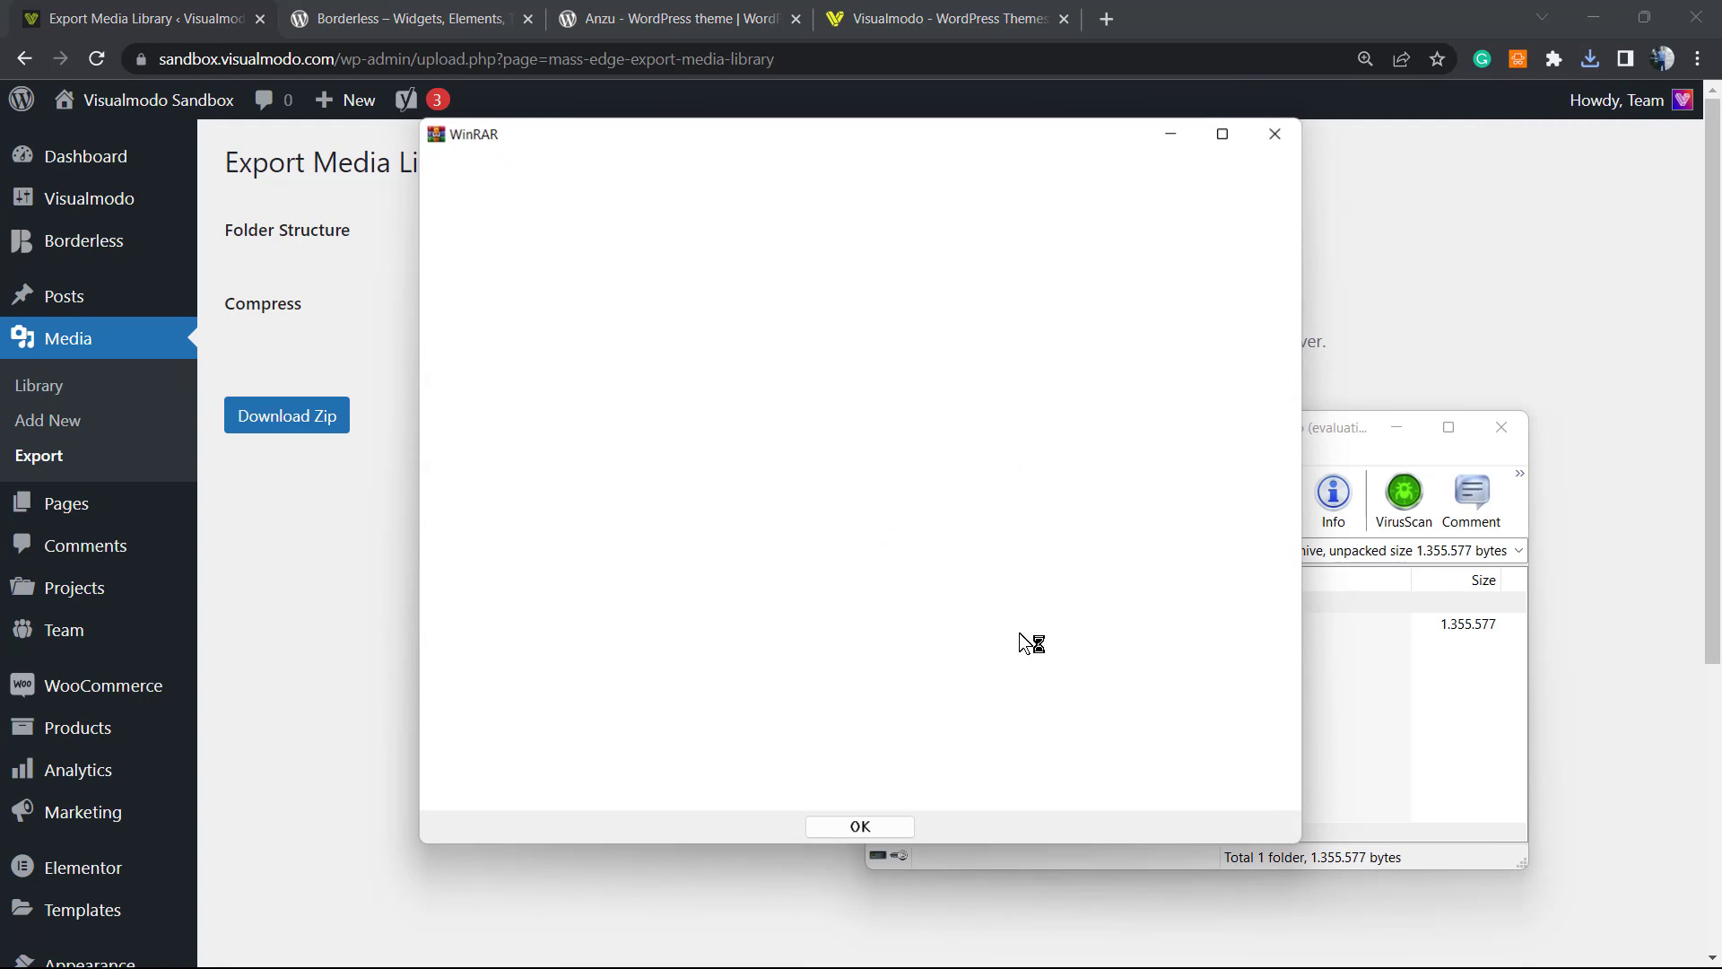
left_click(1278, 132)
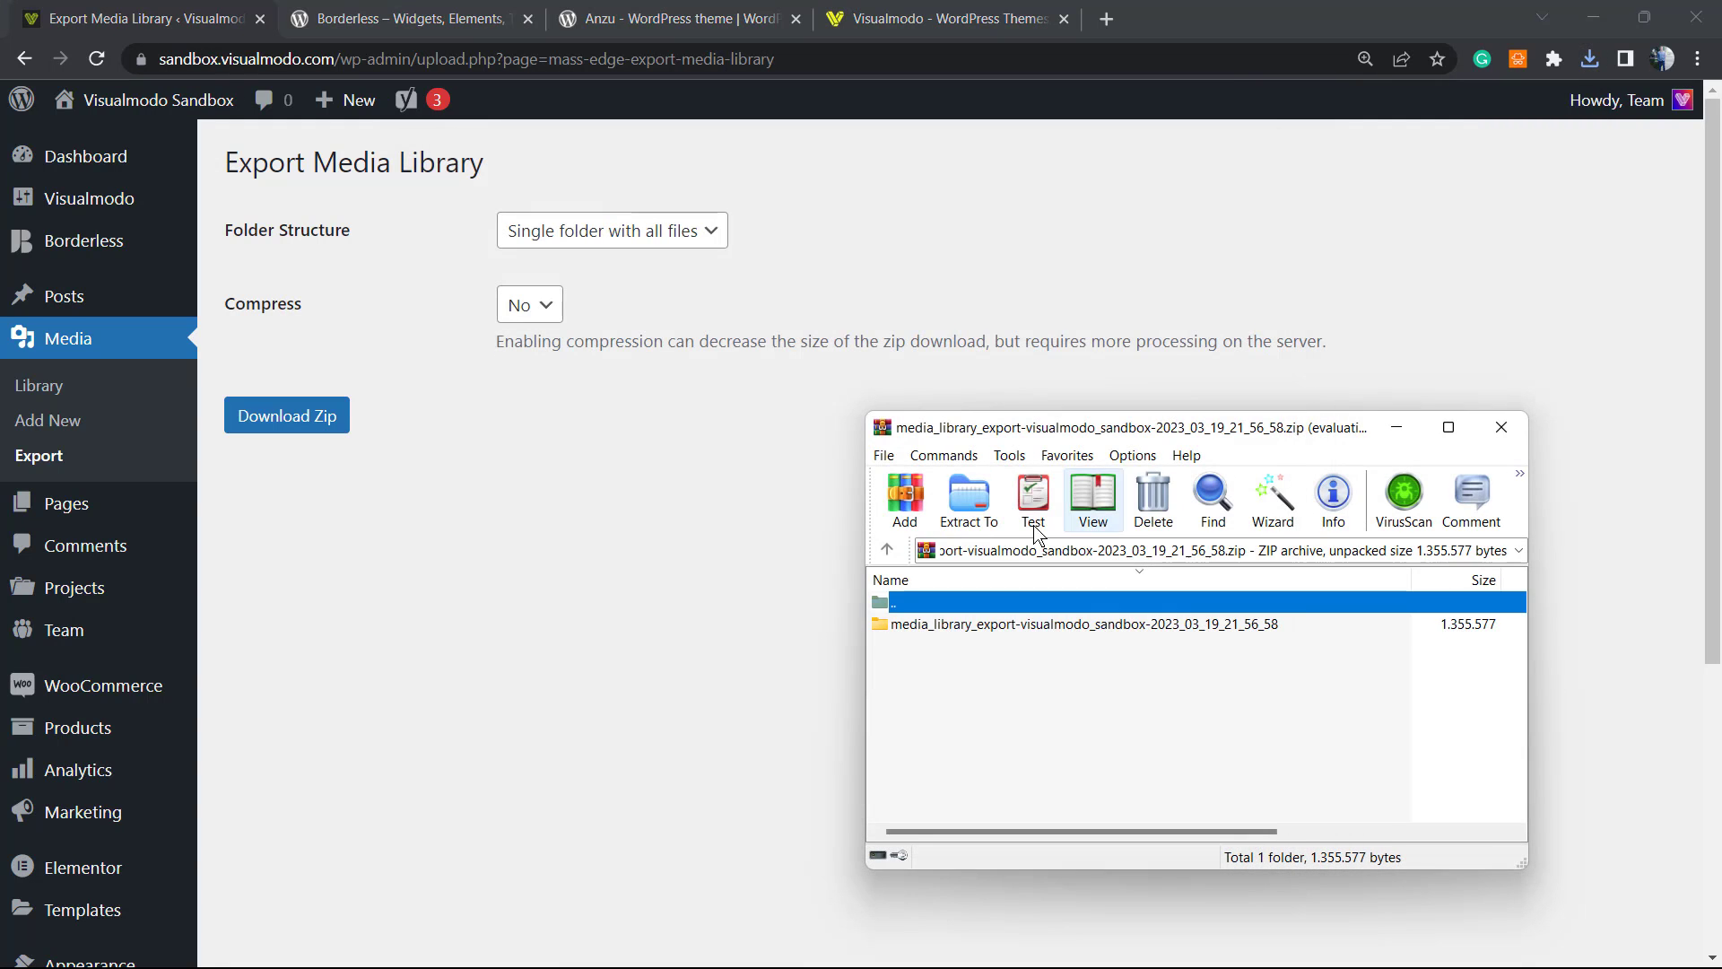
double_click(1017, 625)
scroll(1025, 675, "down", 6)
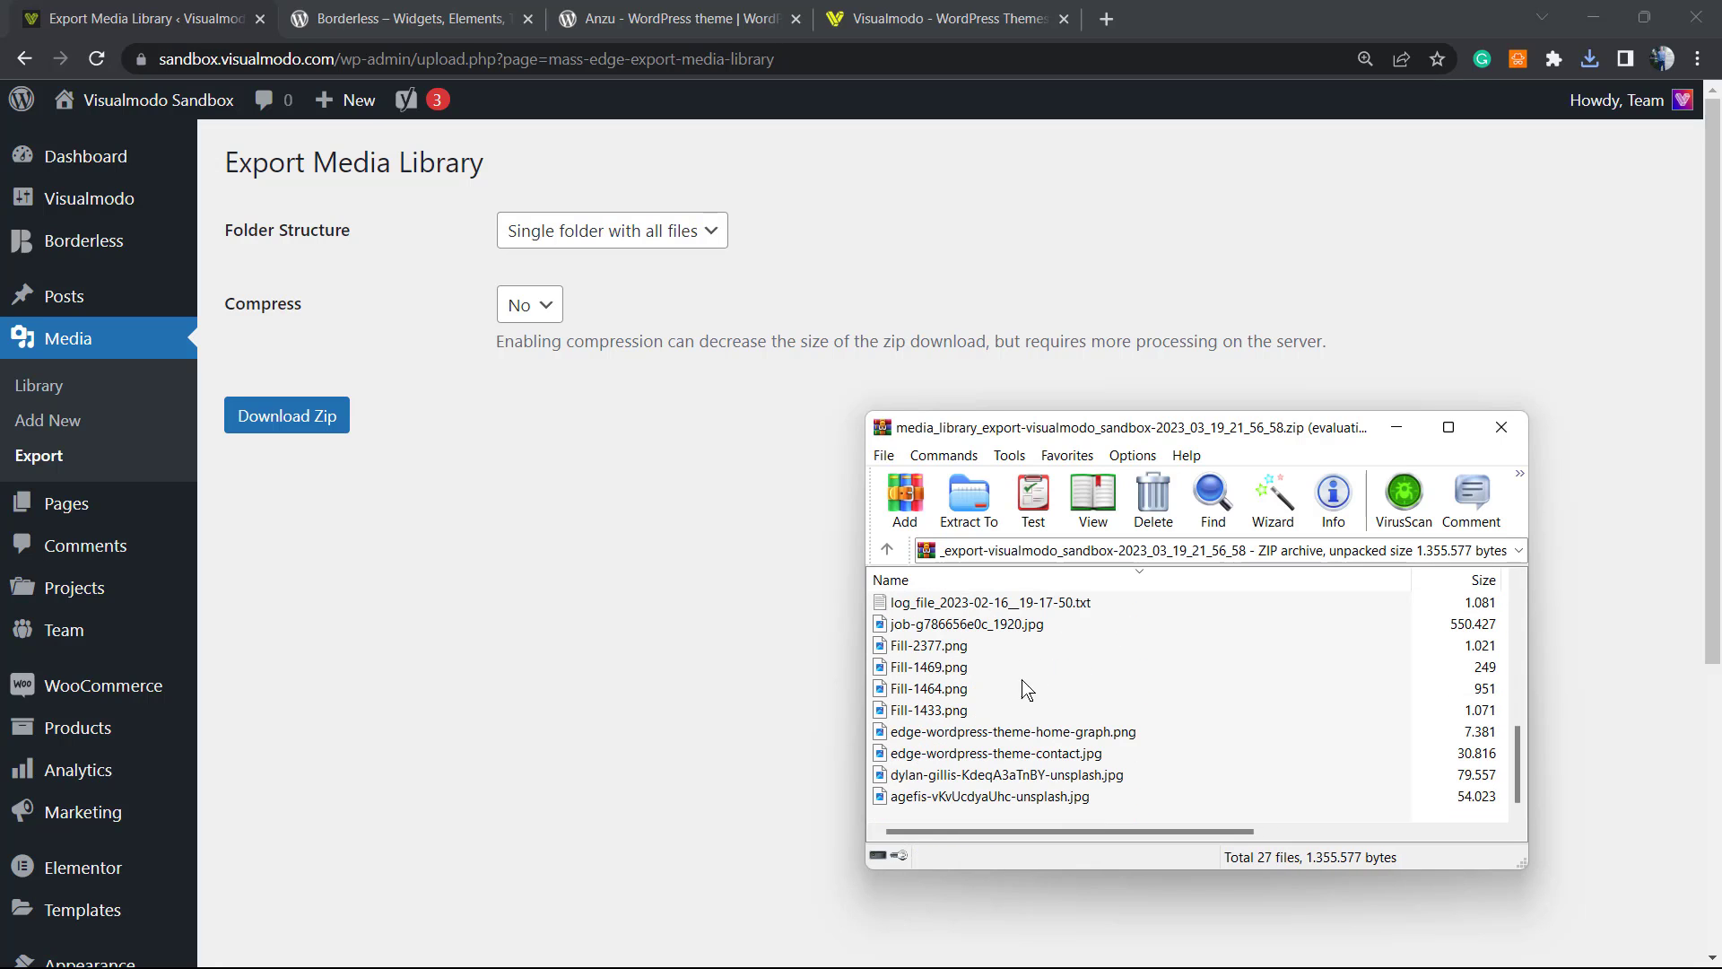
scroll(1031, 758, "up", 3)
scroll(1045, 682, "down", 3)
scroll(1002, 713, "up", 6)
scroll(995, 749, "down", 6)
scroll(1067, 748, "up", 6)
scroll(1031, 668, "down", 6)
Close WinRAR and go to the Installed Plugins list in the admin sidebar
left_click(1502, 426)
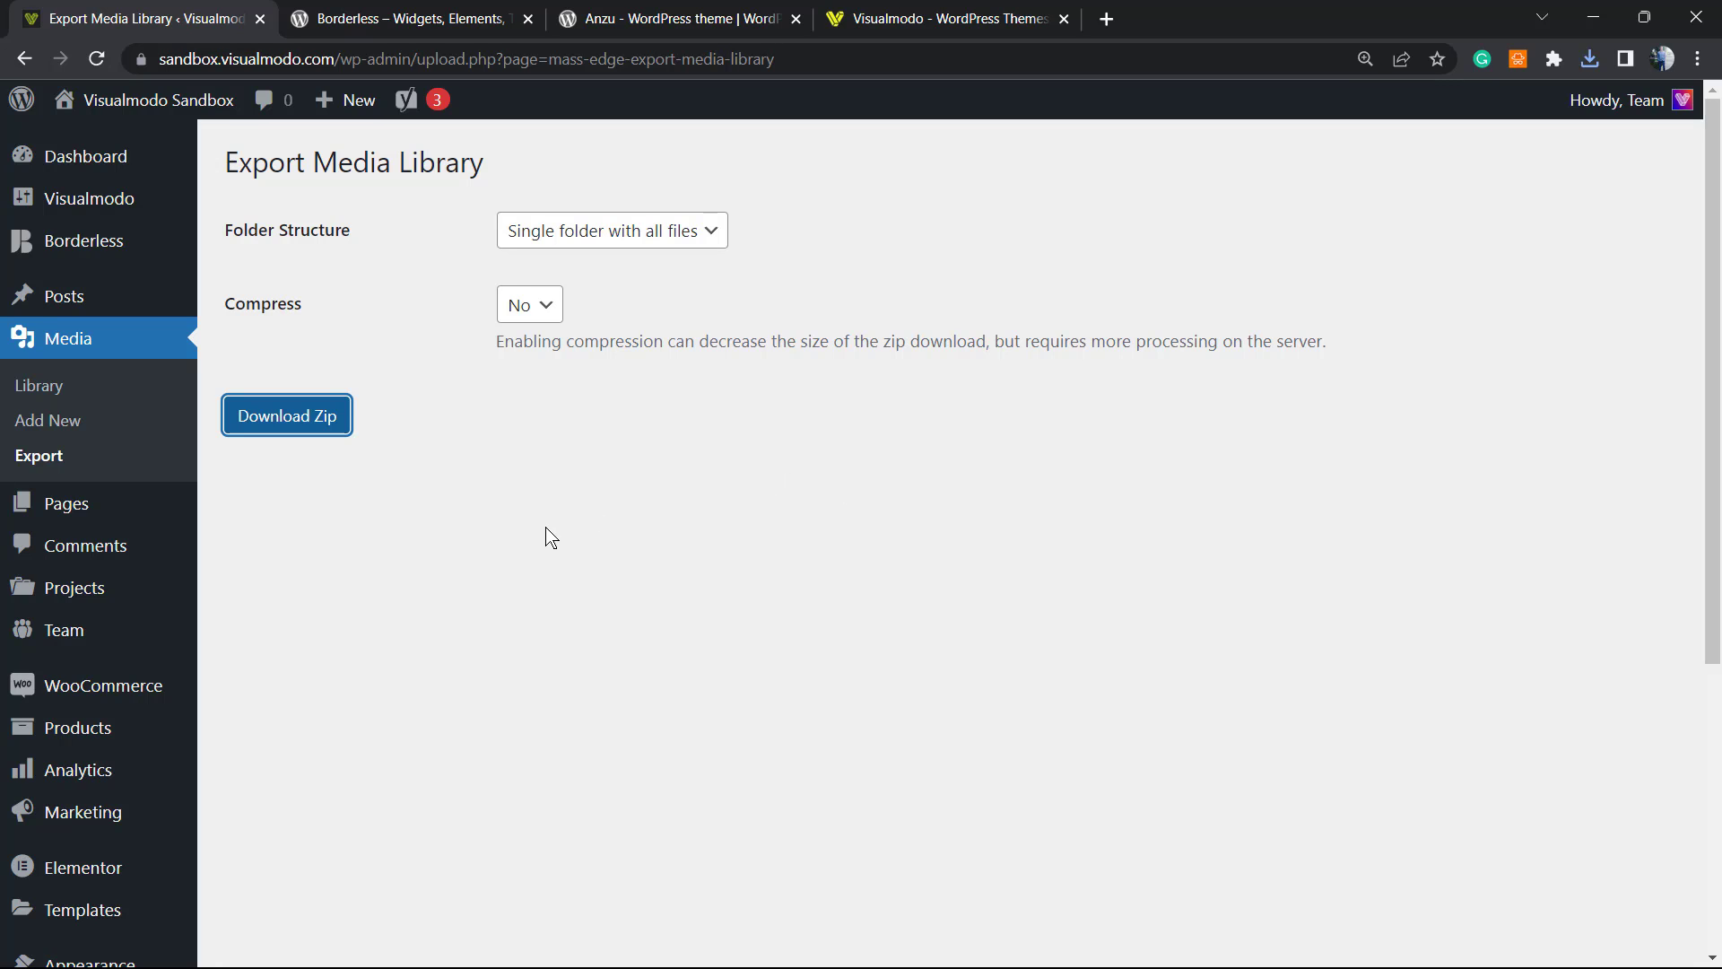
scroll(180, 587, "down", 3)
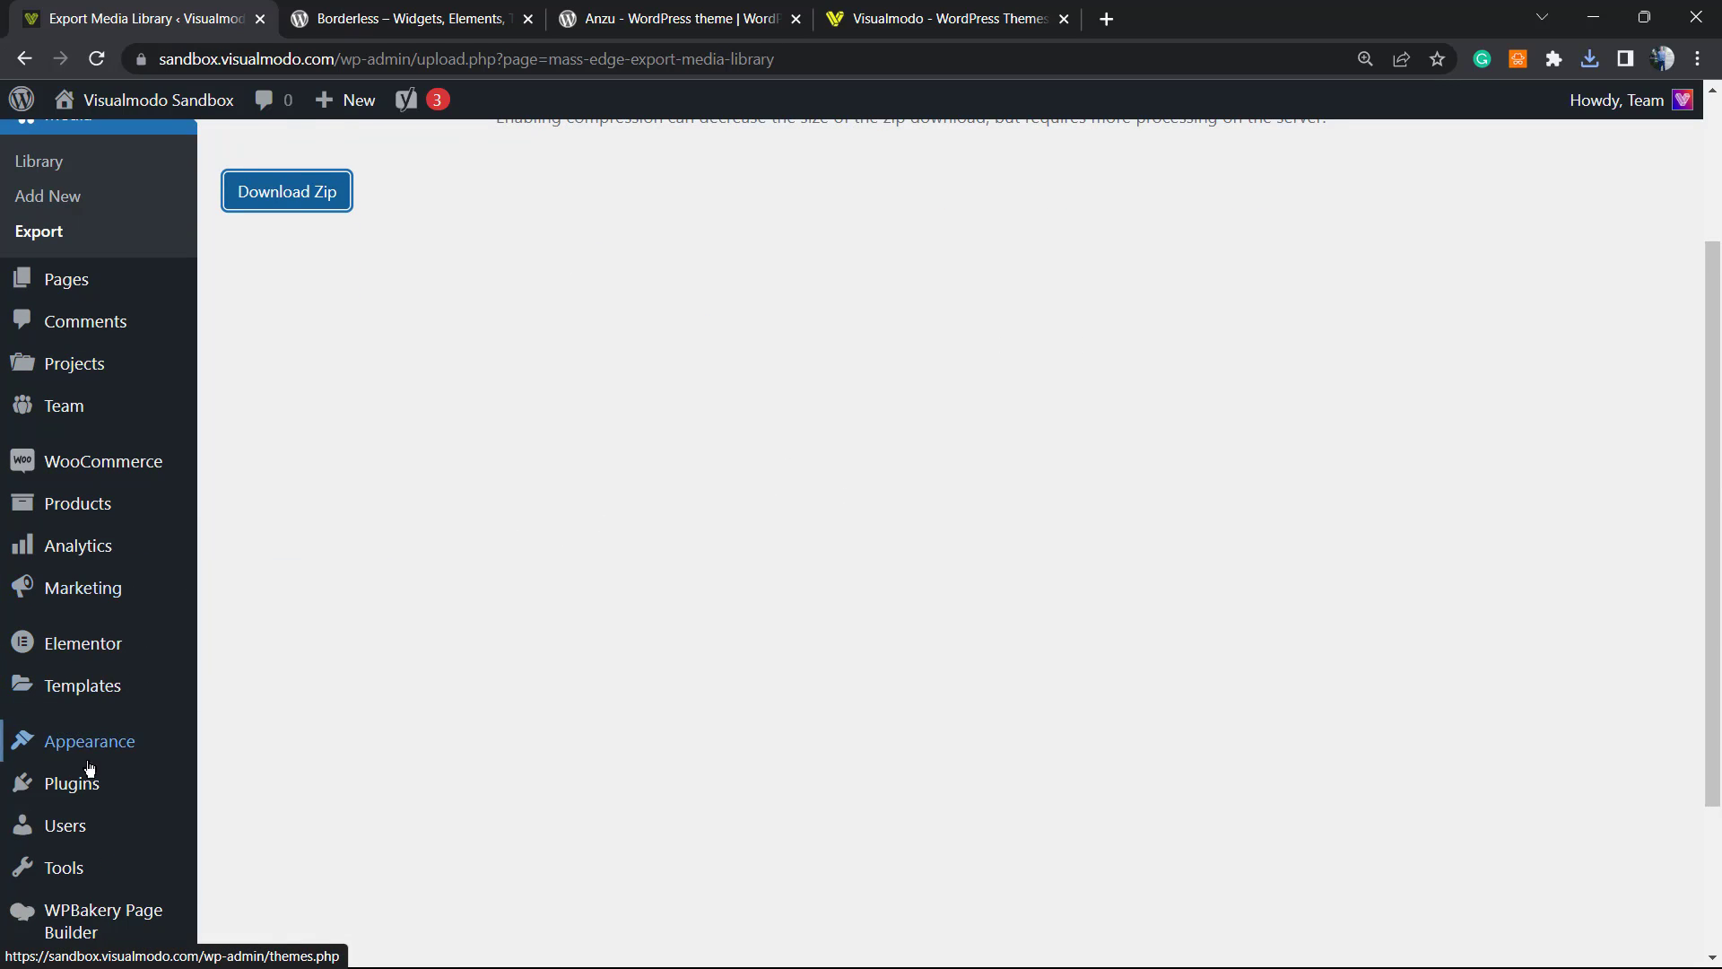
mouse_move(73, 778)
scroll(771, 412, "up", 3)
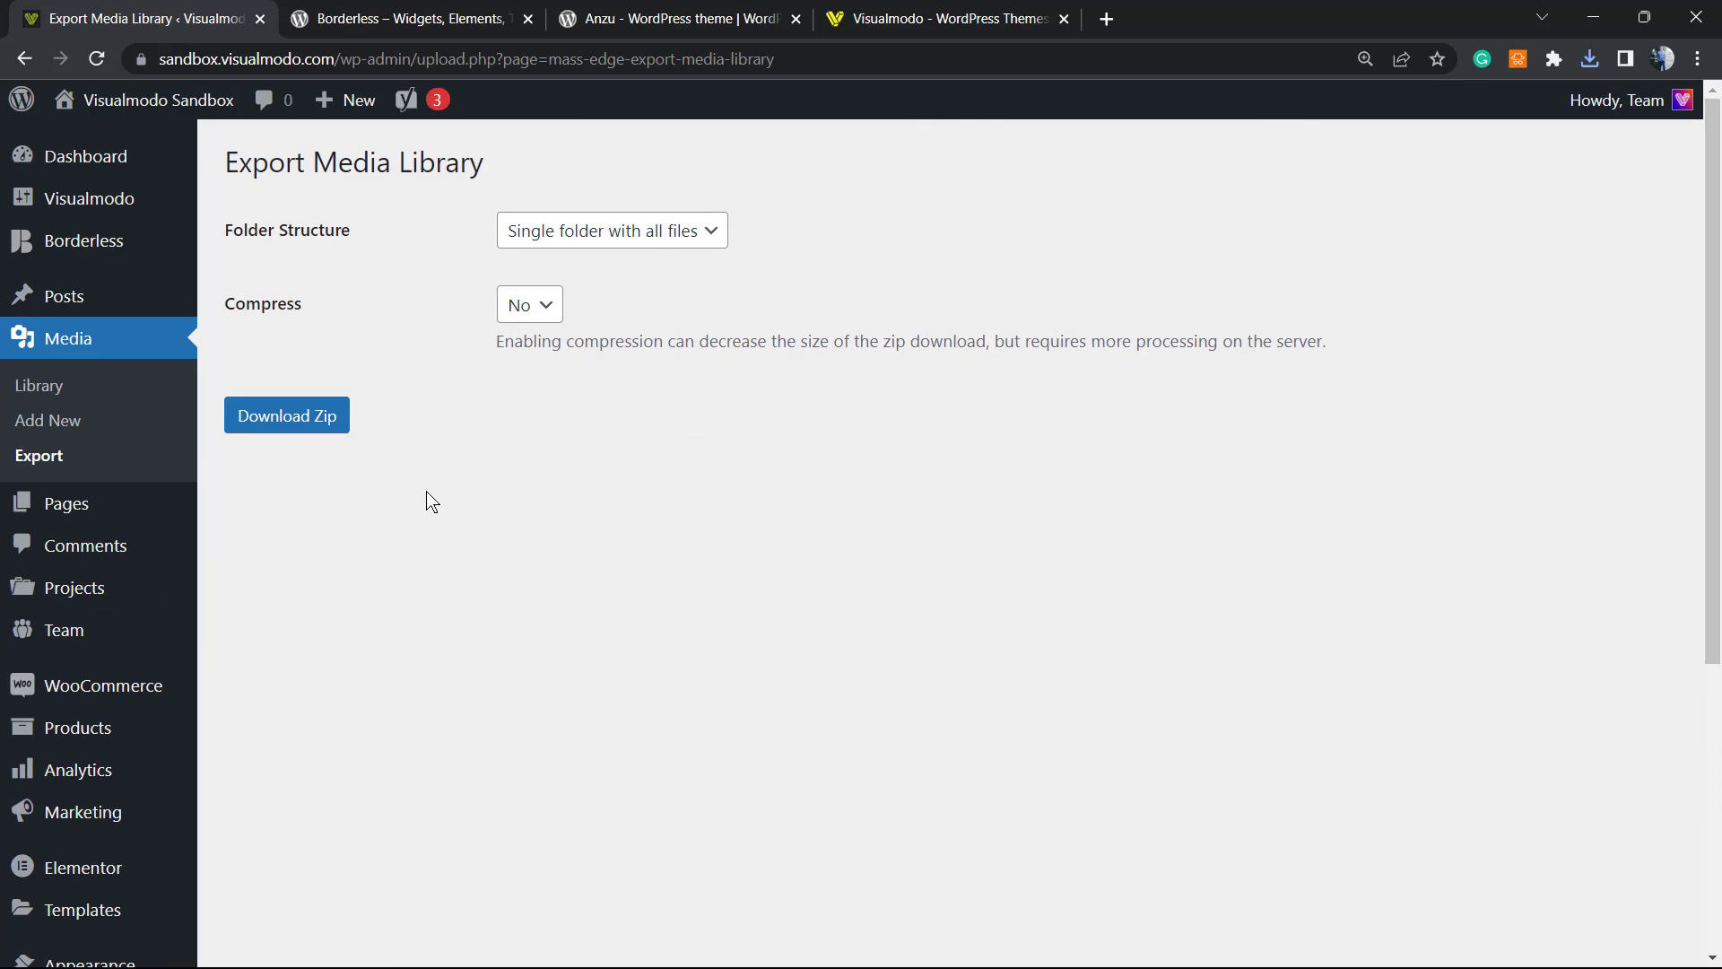
scroll(381, 542, "down", 5)
mouse_move(132, 588)
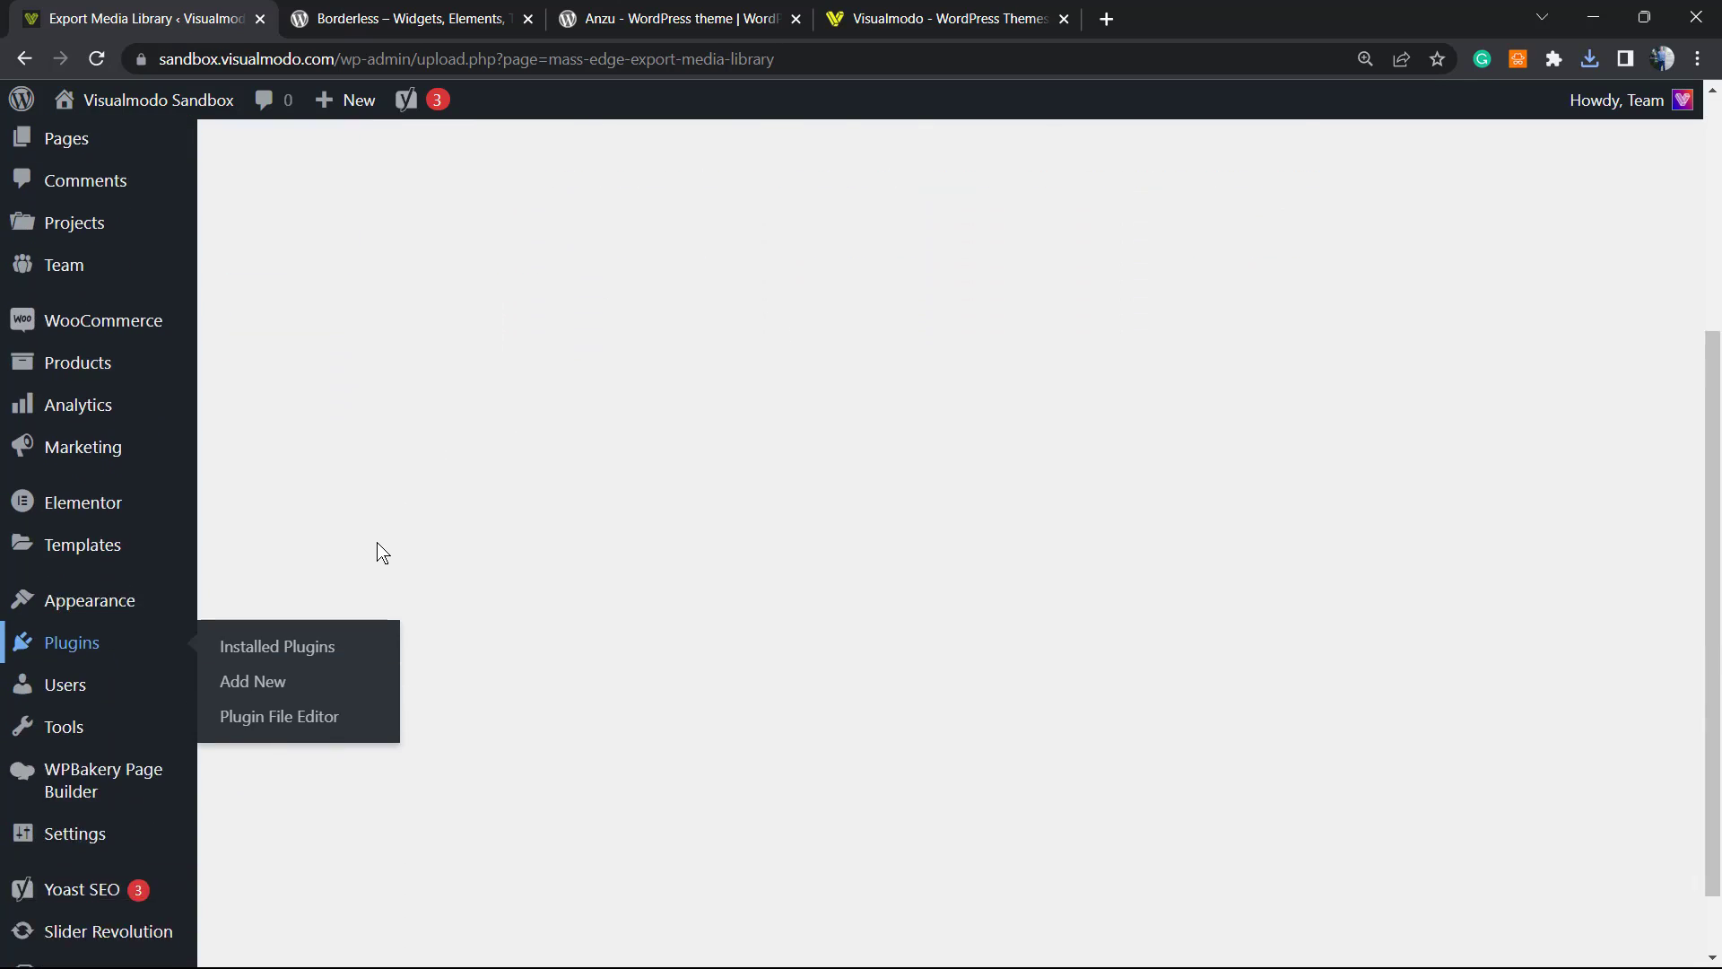
scroll(530, 464, "up", 4)
scroll(254, 525, "down", 4)
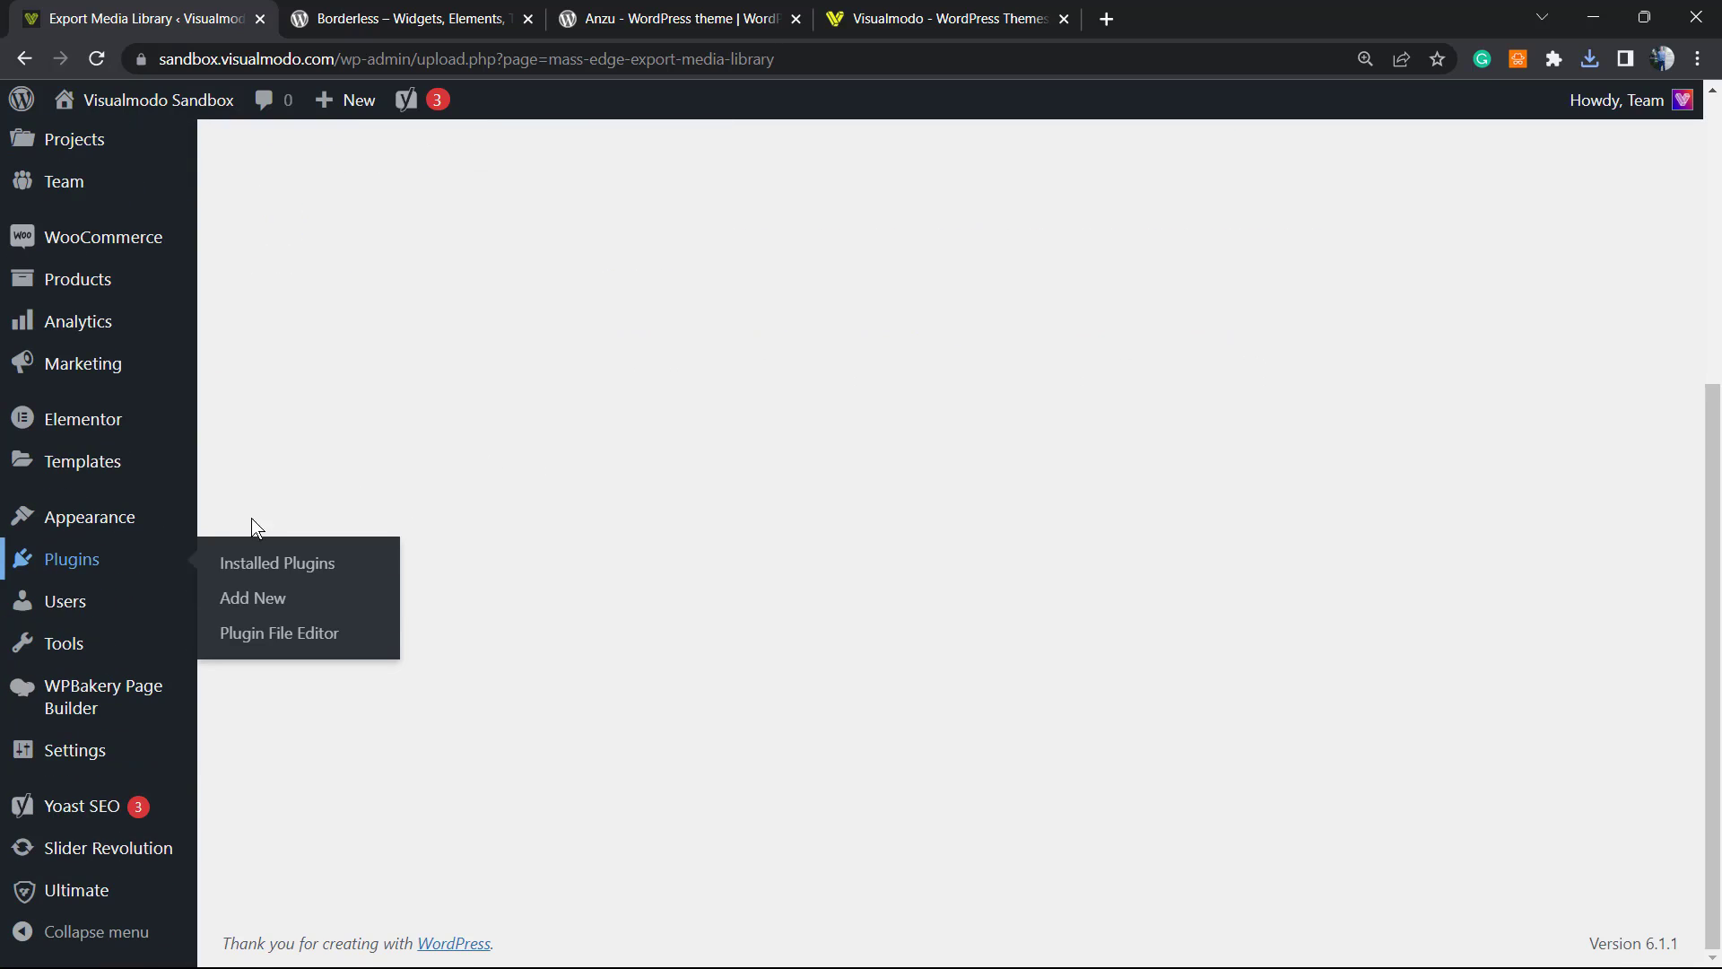
left_click(92, 554)
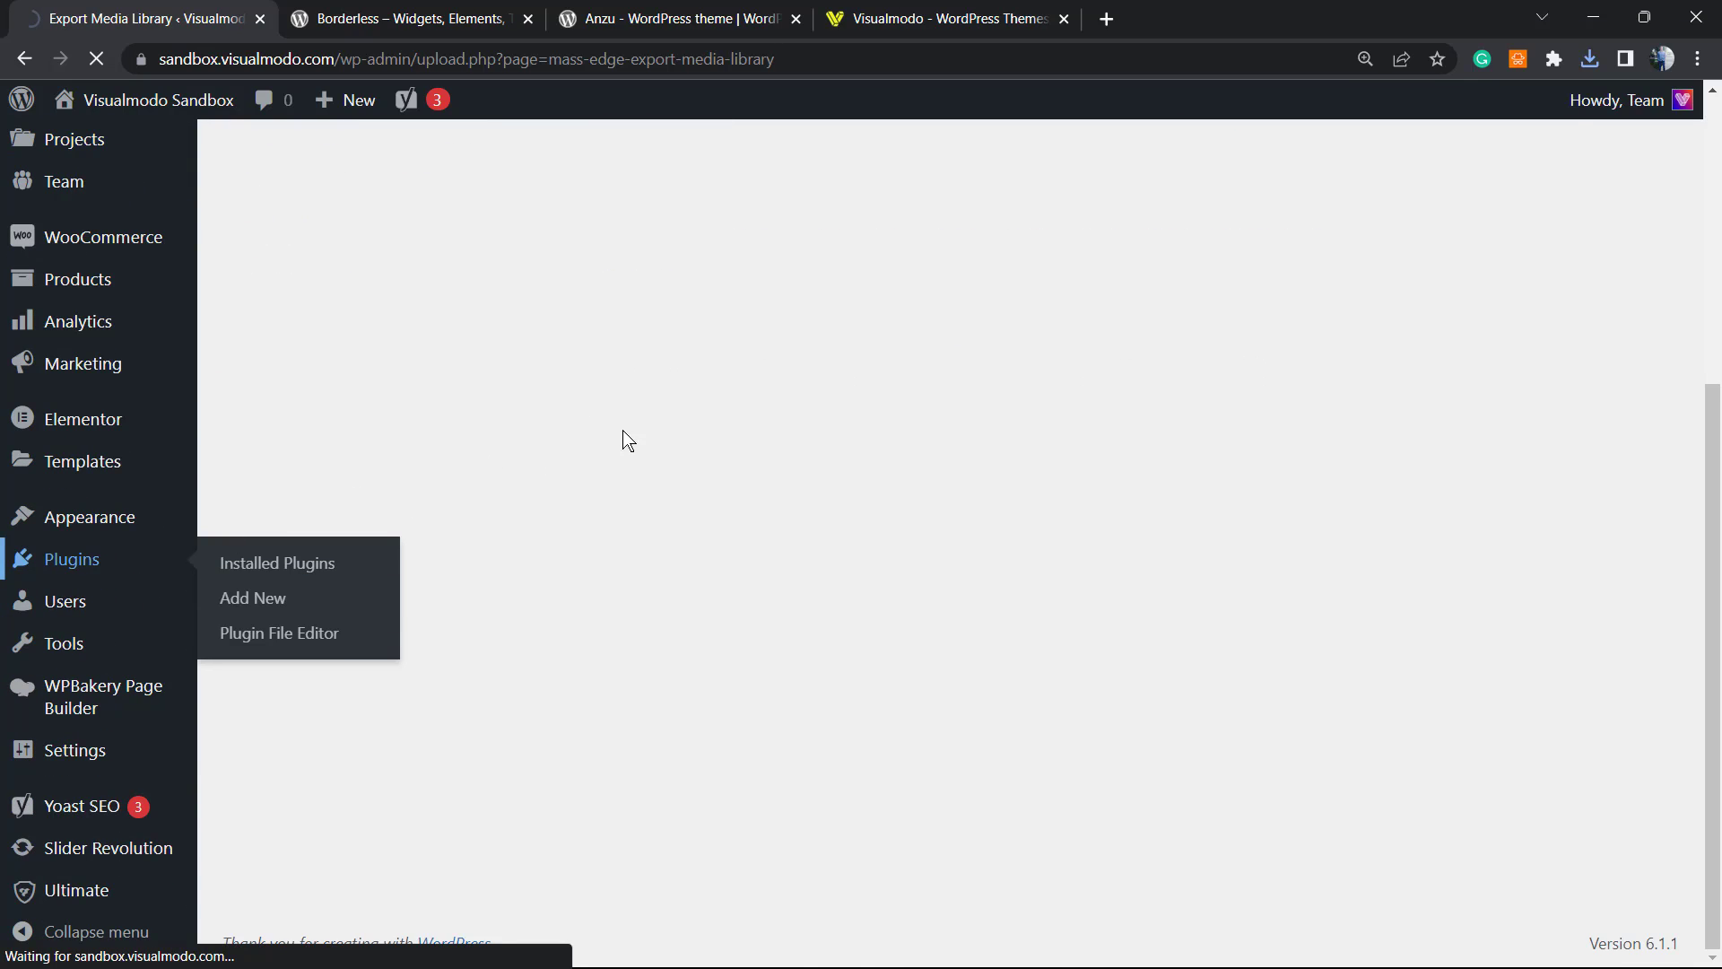
Deactivate the Export Media Library plugin in the Installed Plugins list
scroll(557, 507, "down", 4)
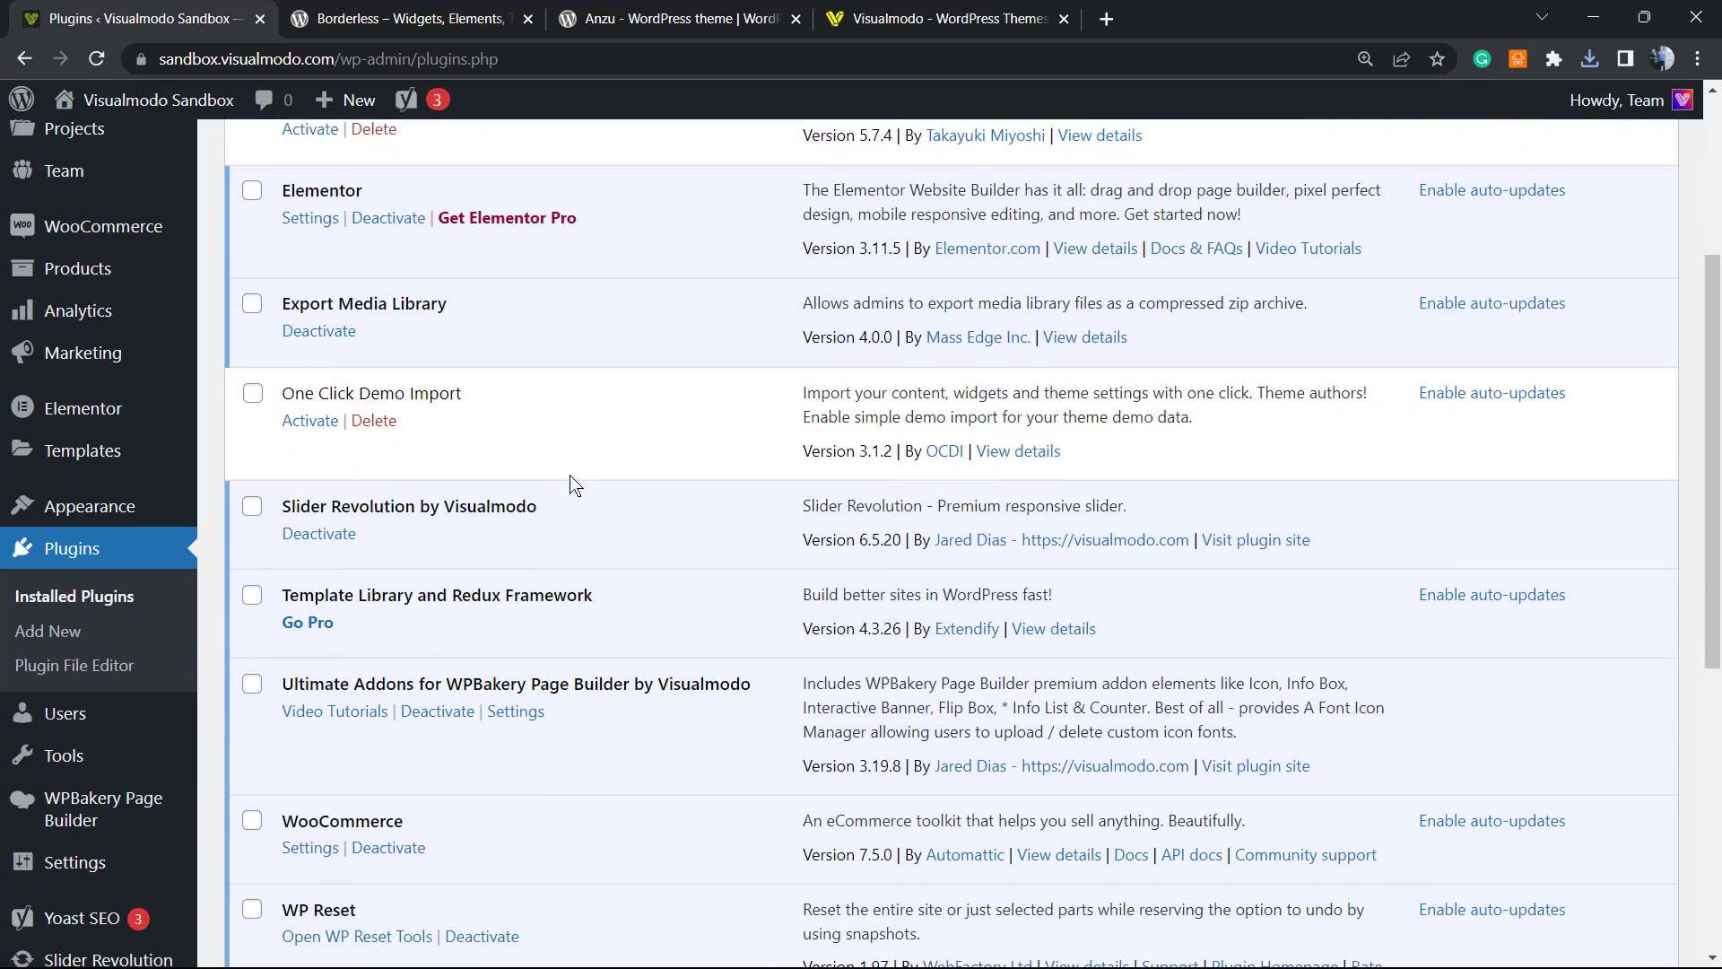
scroll(338, 336, "up", 3)
double_click(373, 527)
left_click(373, 527)
left_click(320, 558)
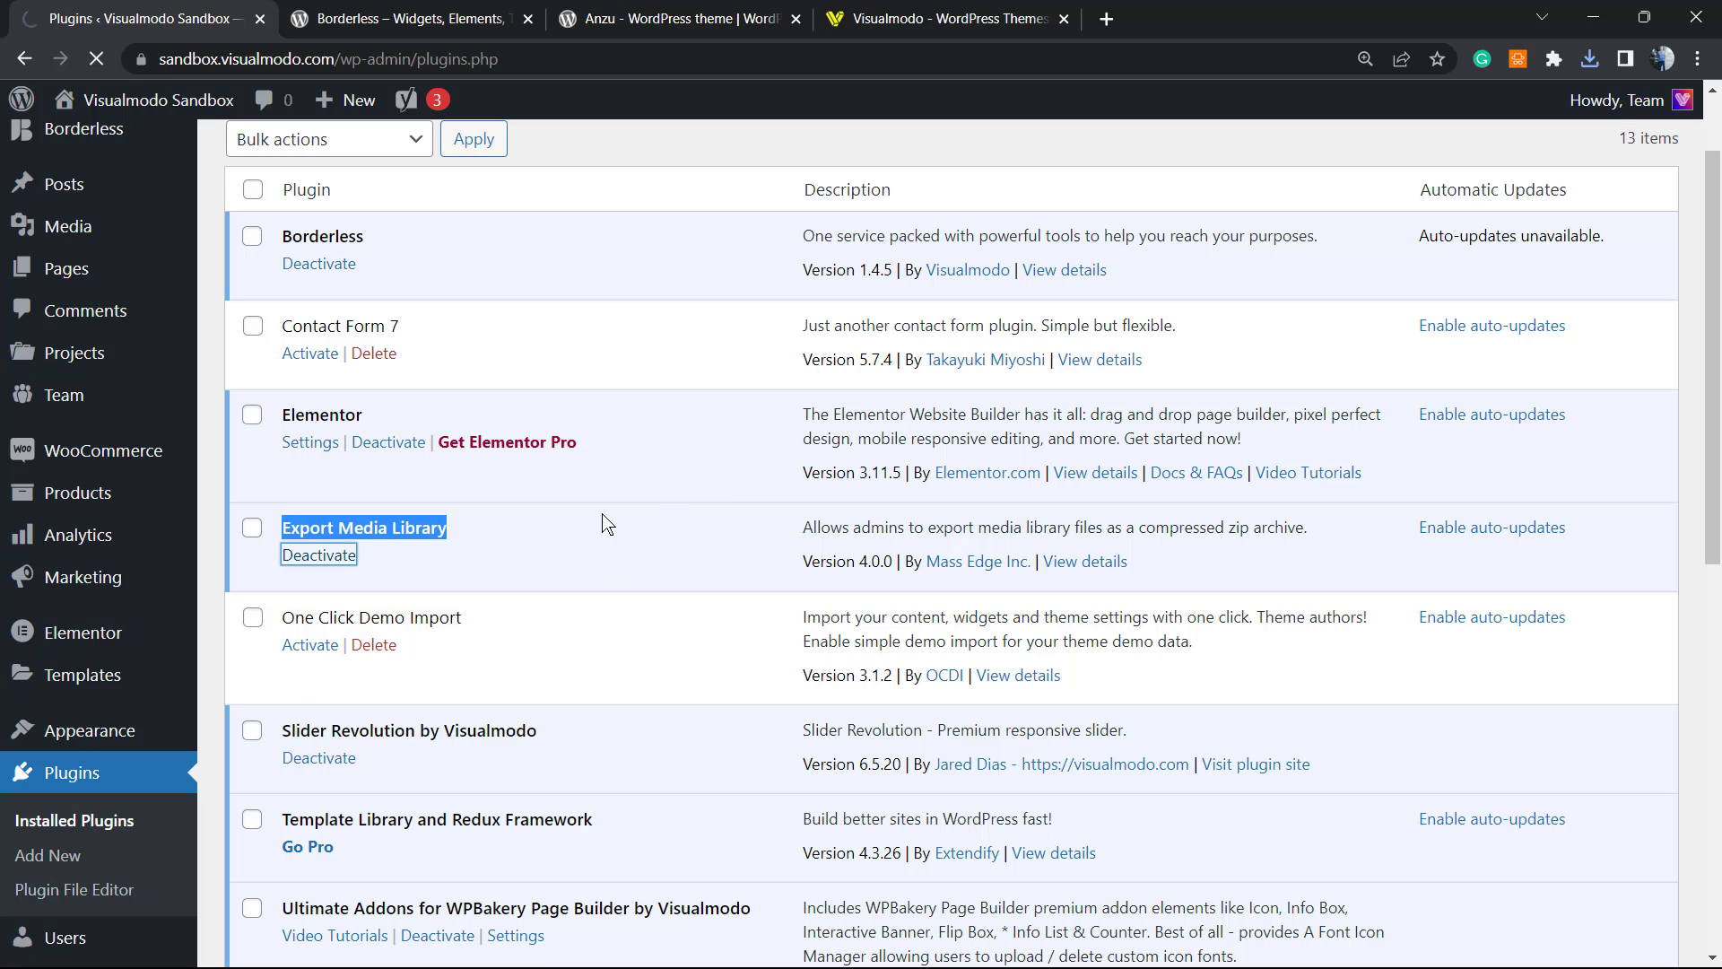
Delete the inactive Export Media Library plugin, confirming with OK, and switch to the Borderless tab
scroll(343, 577, "down", 1)
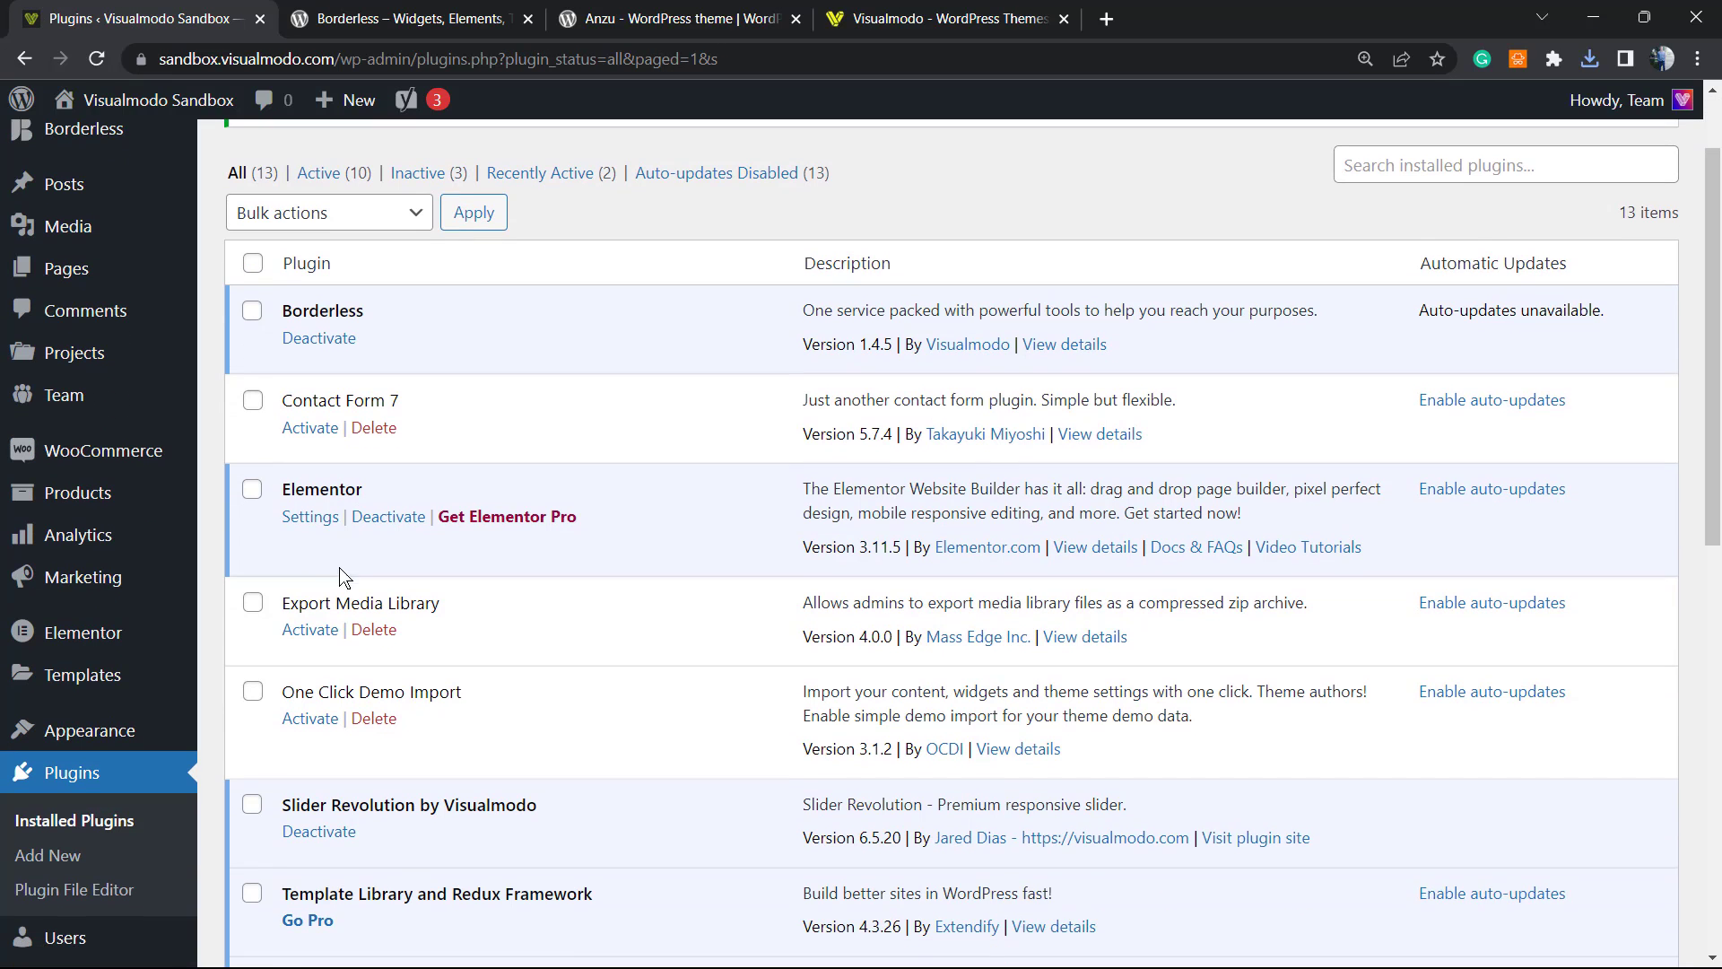
left_click(371, 630)
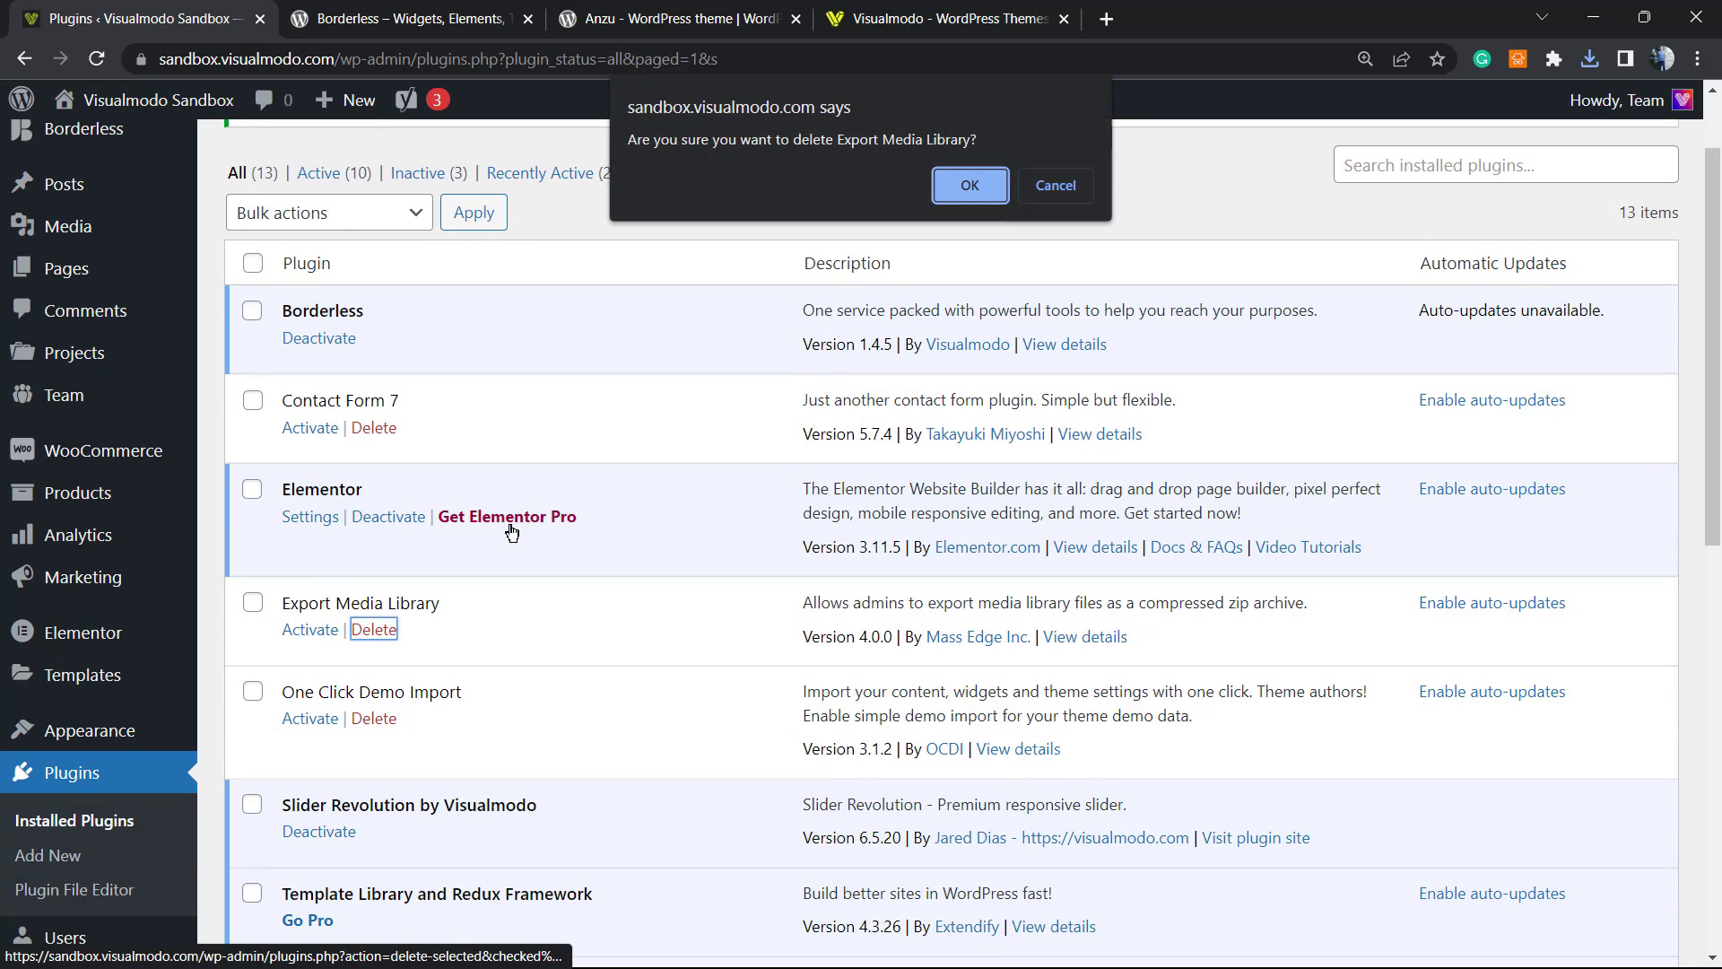
left_click(958, 185)
left_click(412, 18)
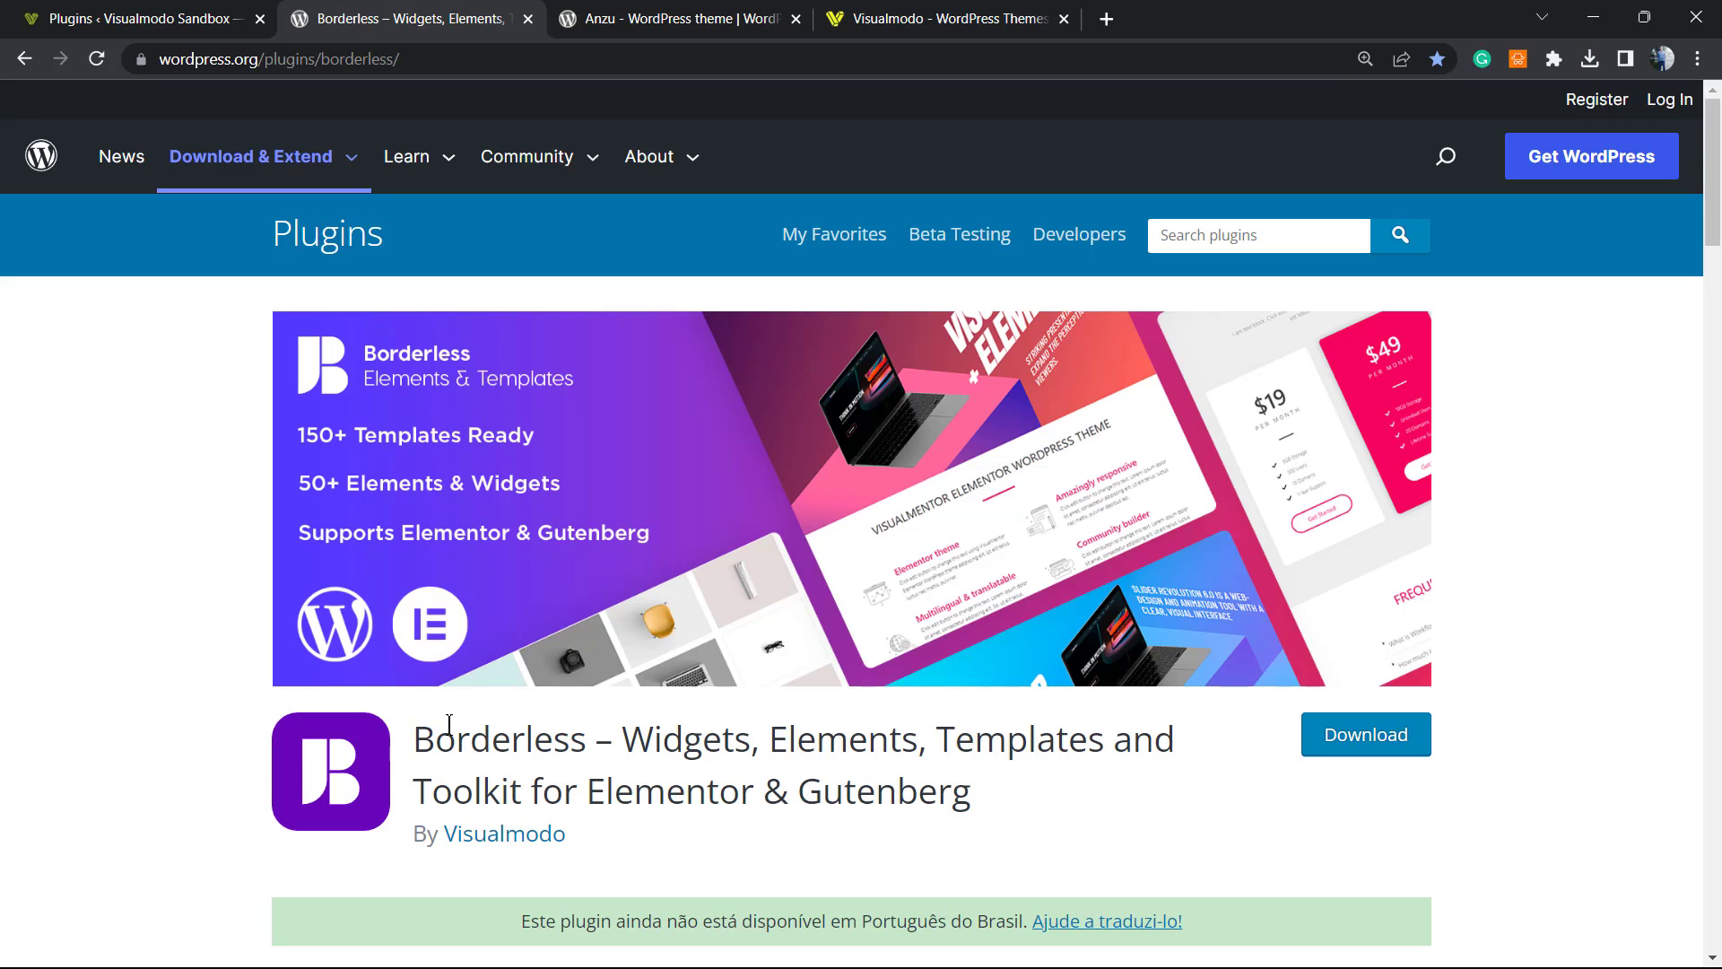
View the Anzu theme page on WordPress.org, then switch to the Visualmodo homepage
left_click(707, 13)
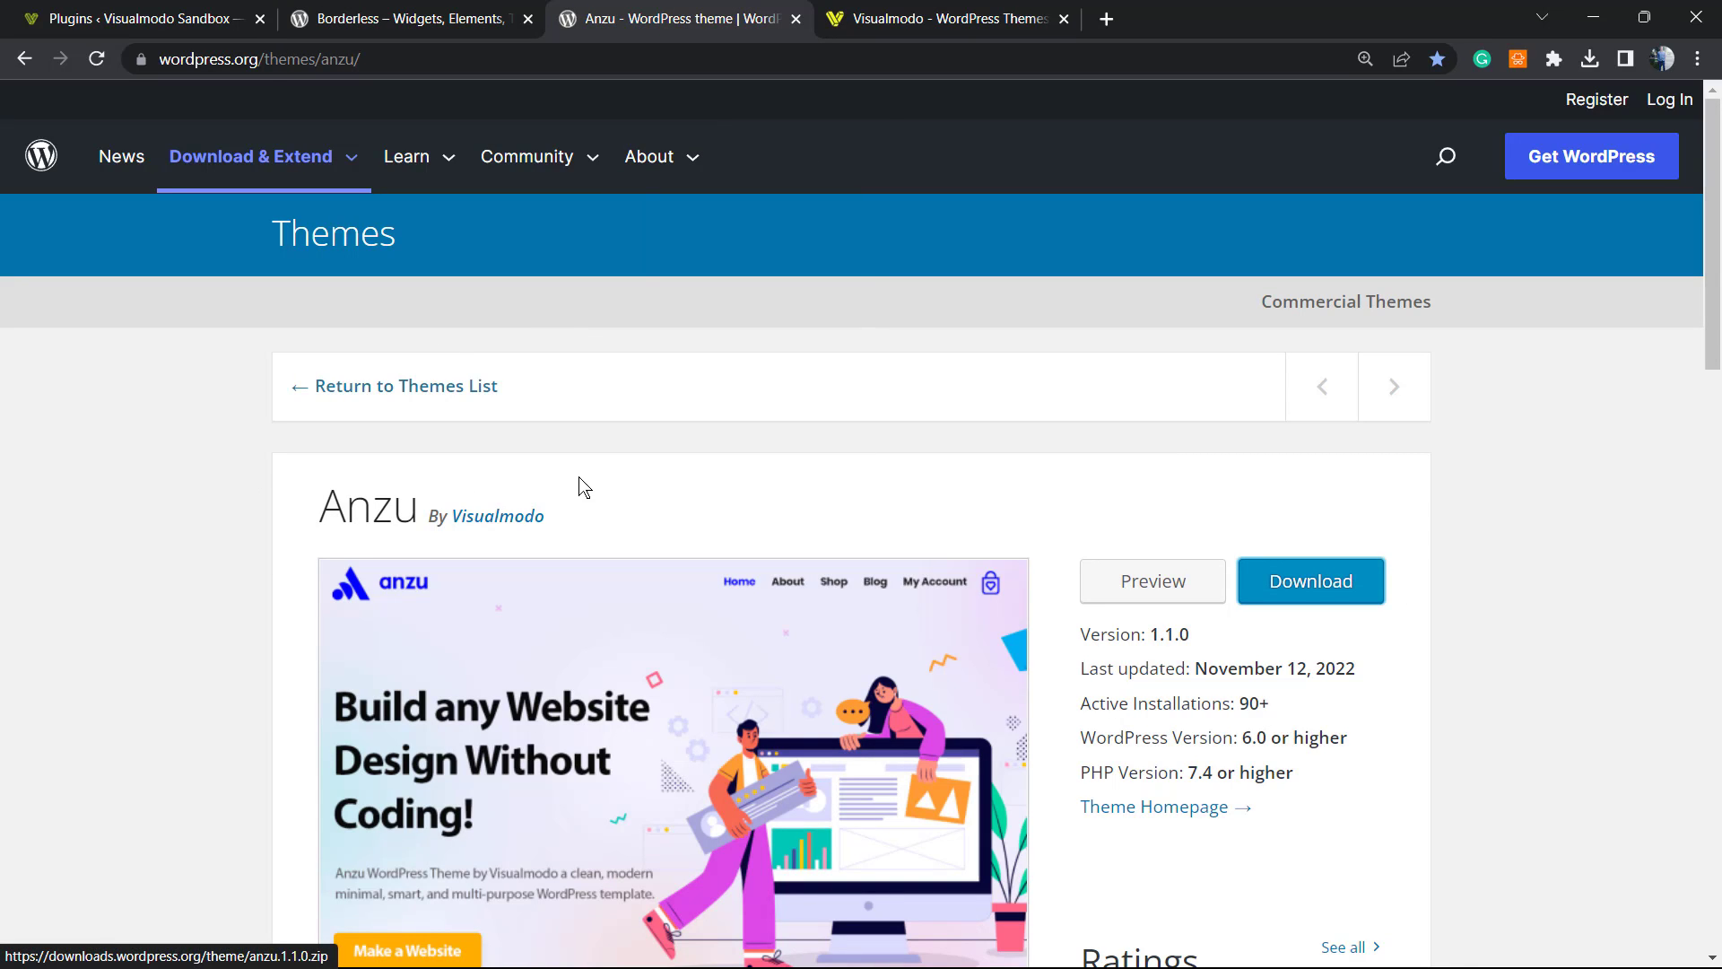
double_click(356, 502)
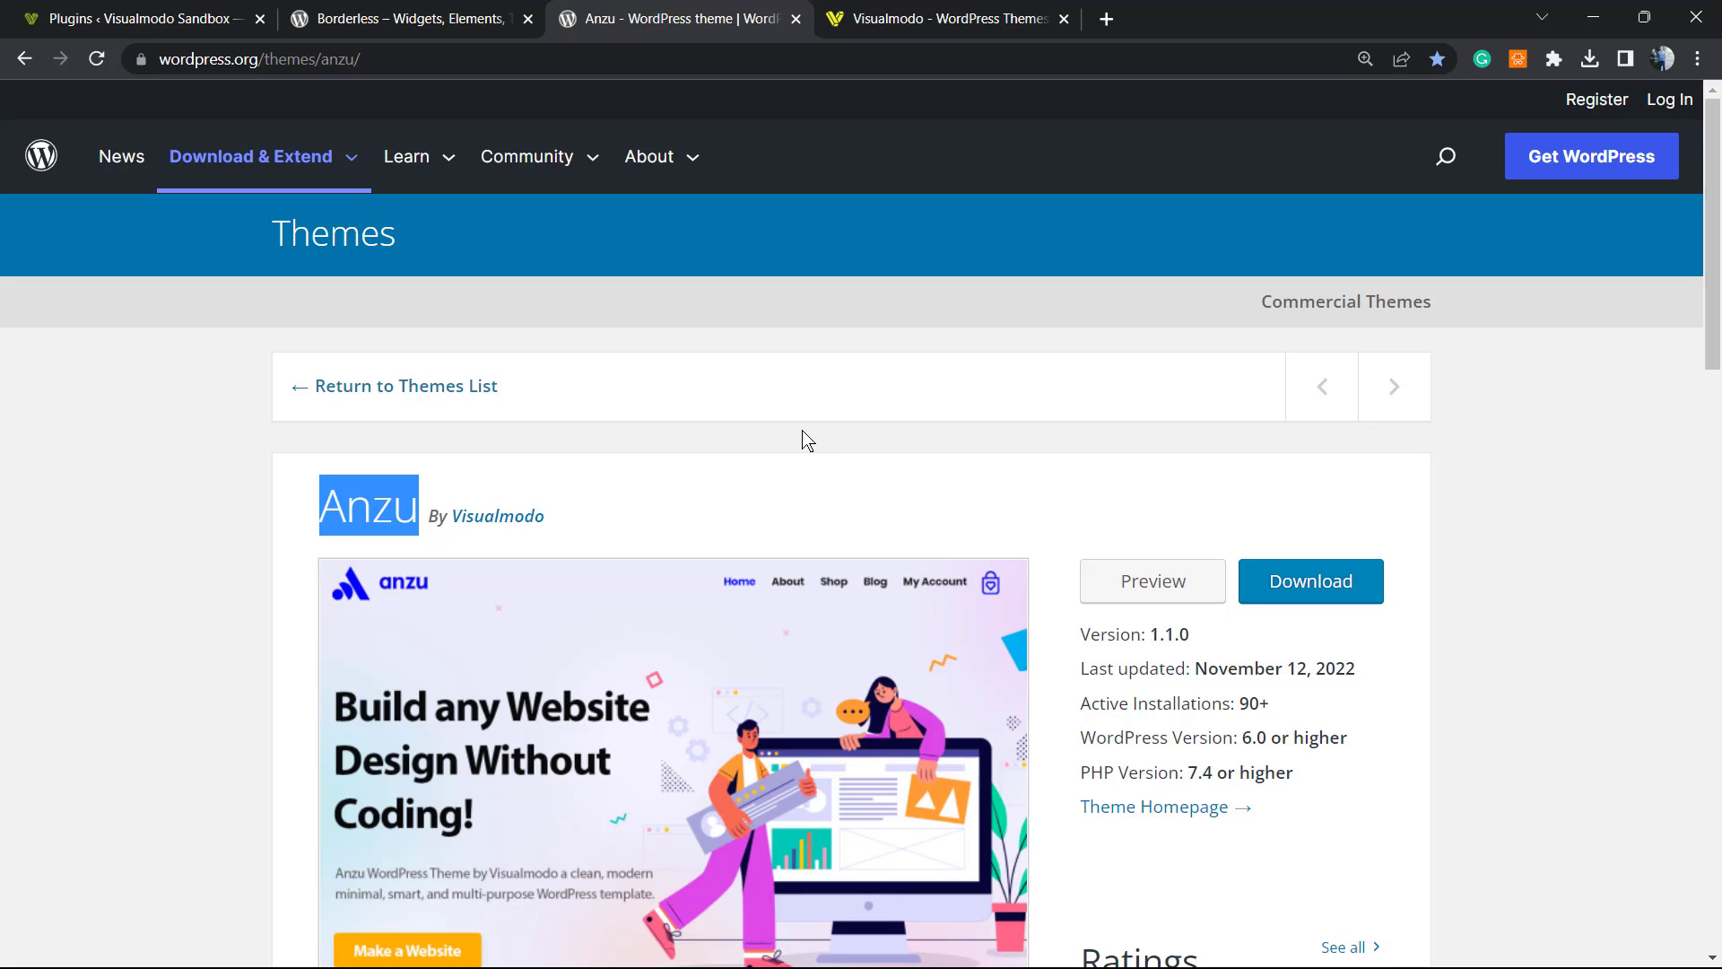
left_click(867, 13)
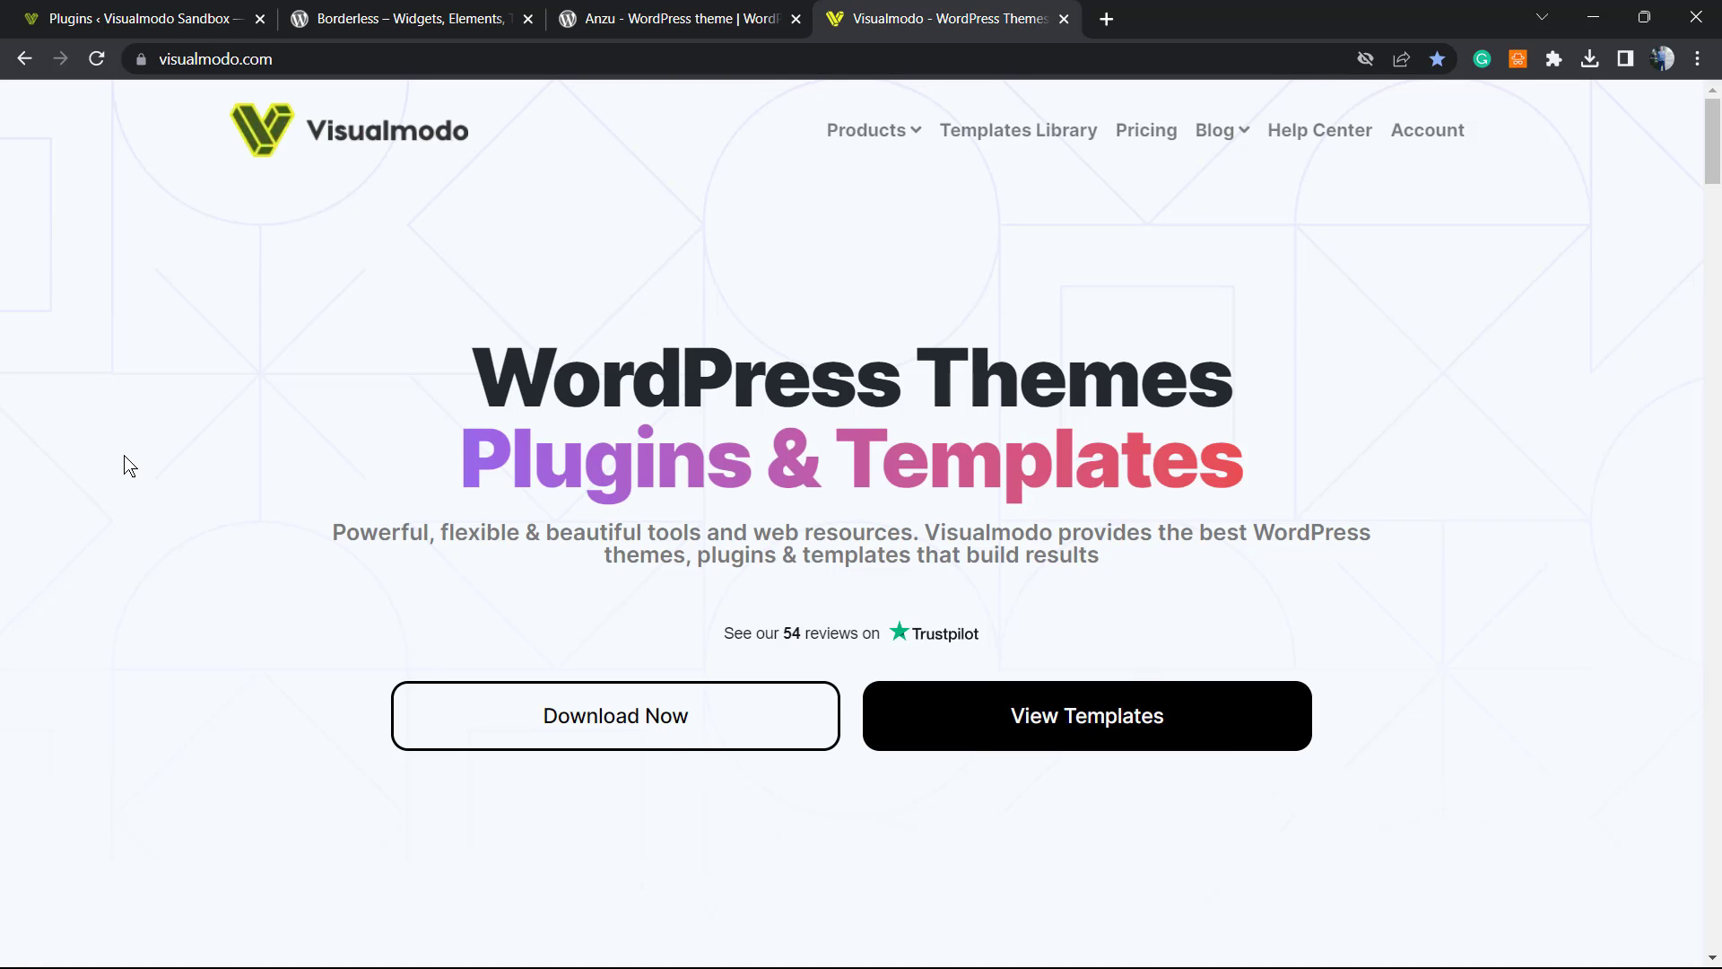
Open Visualmodo's Templates Library and scroll past templates like Winery 2, Lawyer and Yoga Studio
left_click(1002, 142)
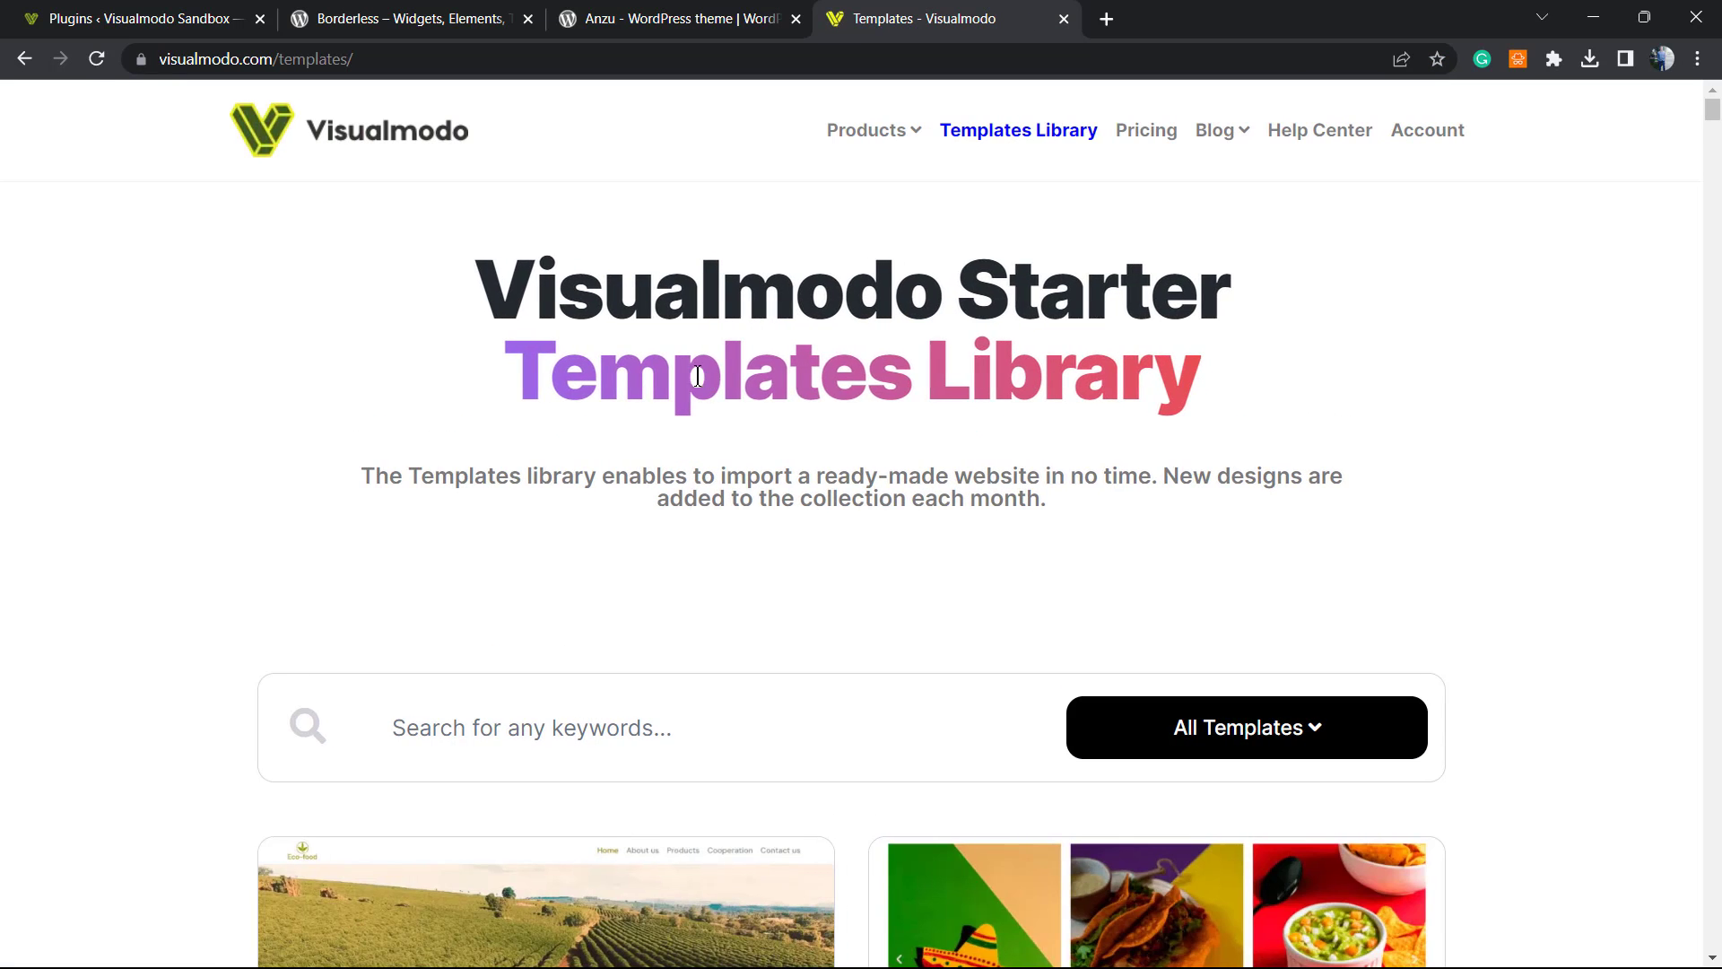
scroll(741, 492, "down", 10)
scroll(777, 509, "down", 20)
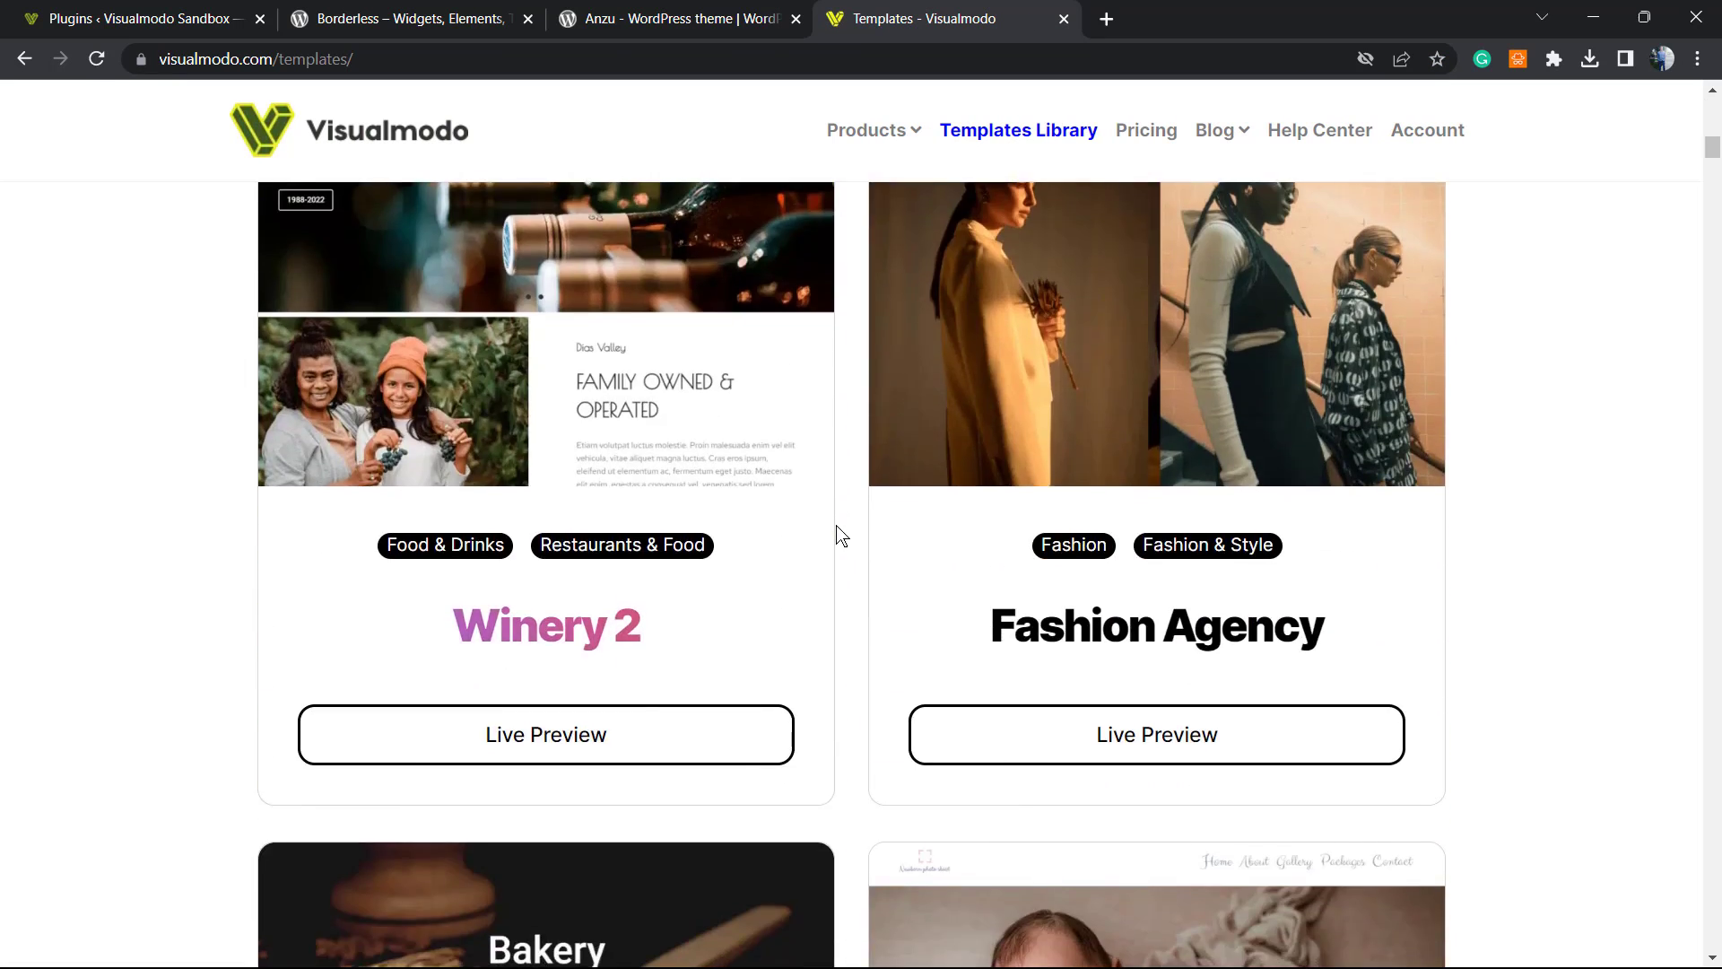
scroll(840, 536, "down", 20)
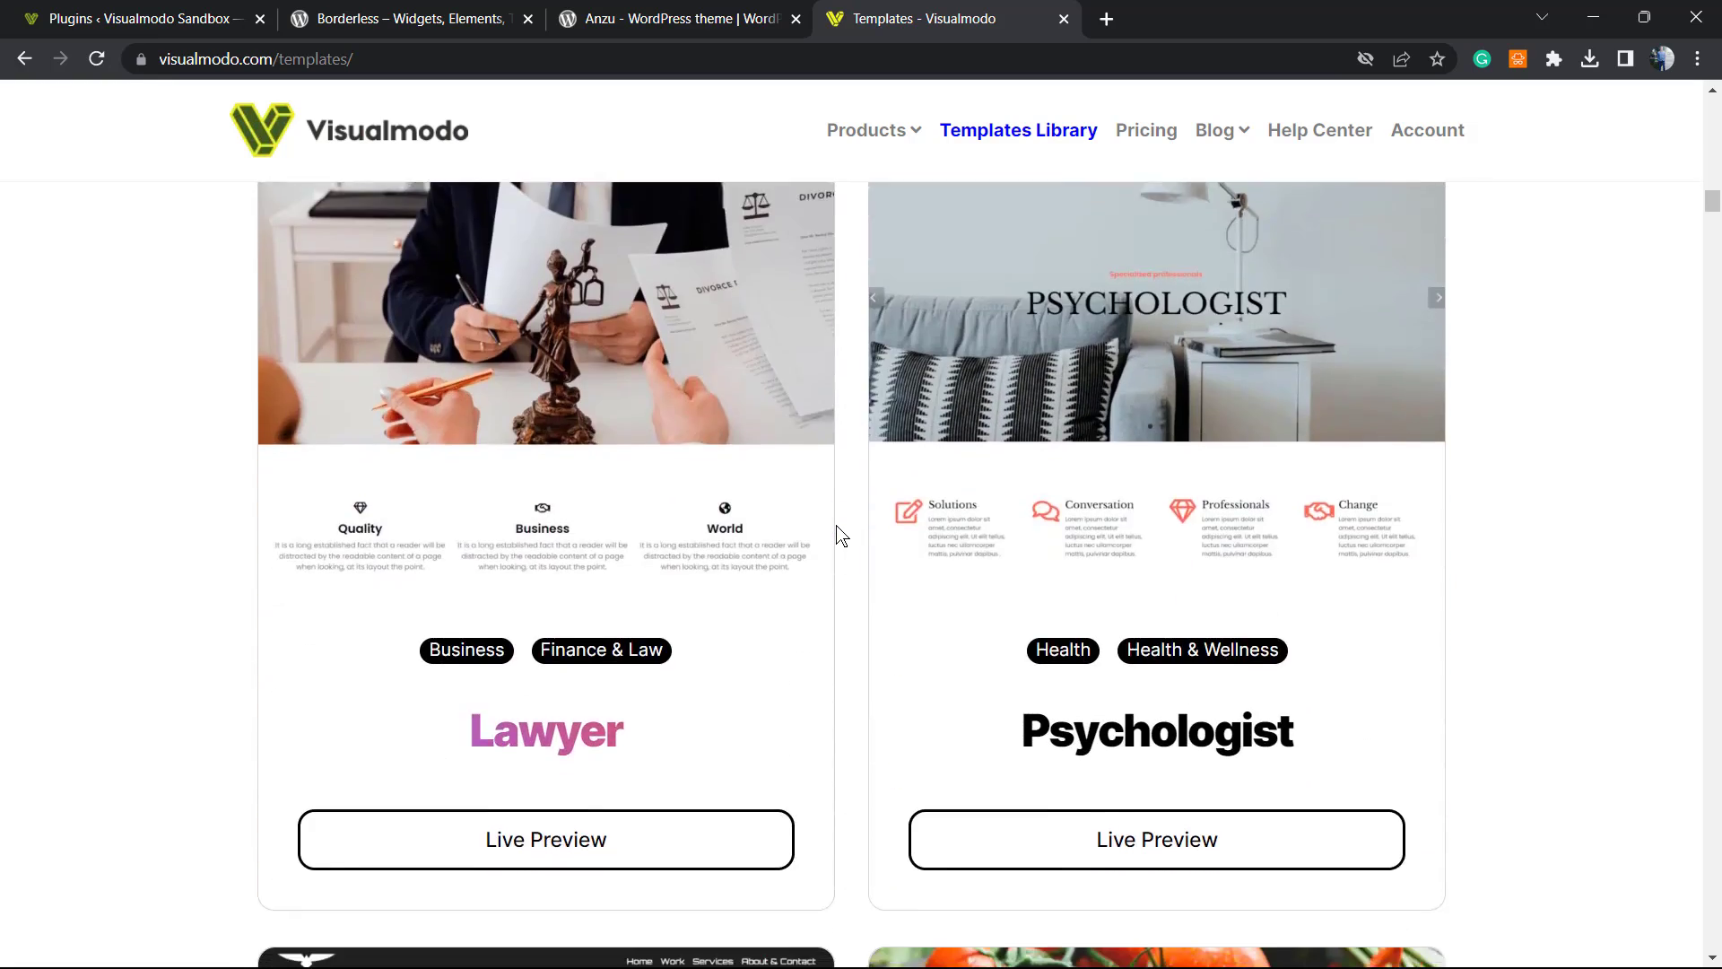
scroll(840, 535, "down", 20)
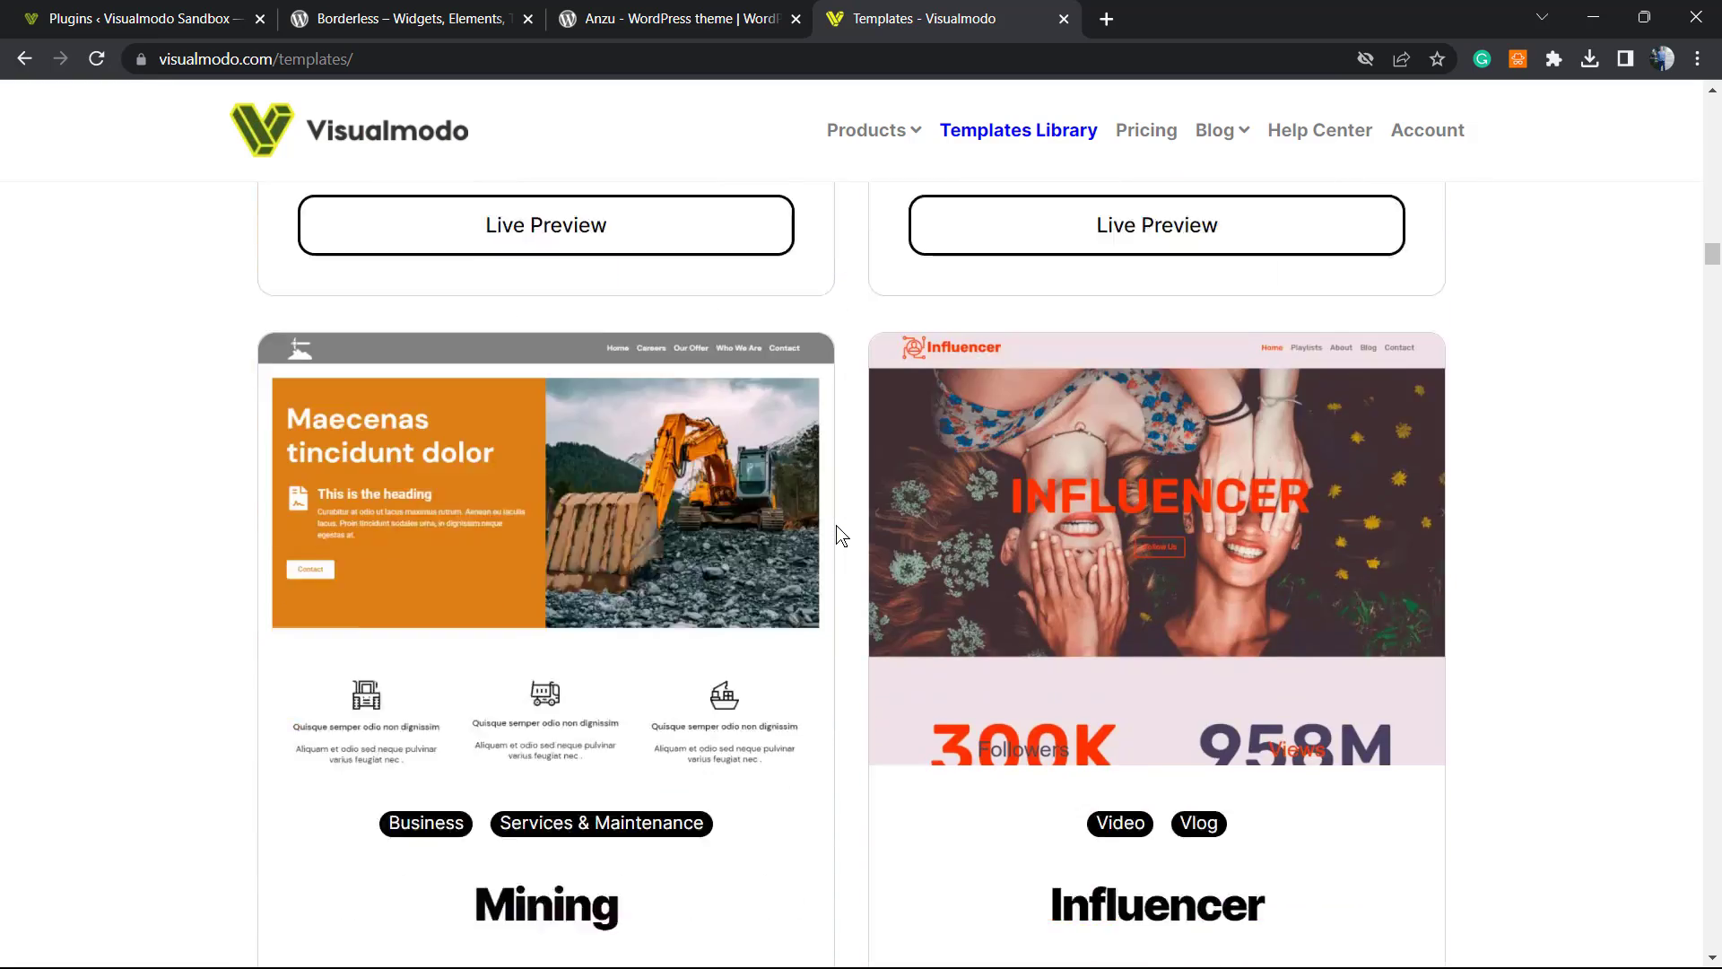
scroll(840, 535, "down", 20)
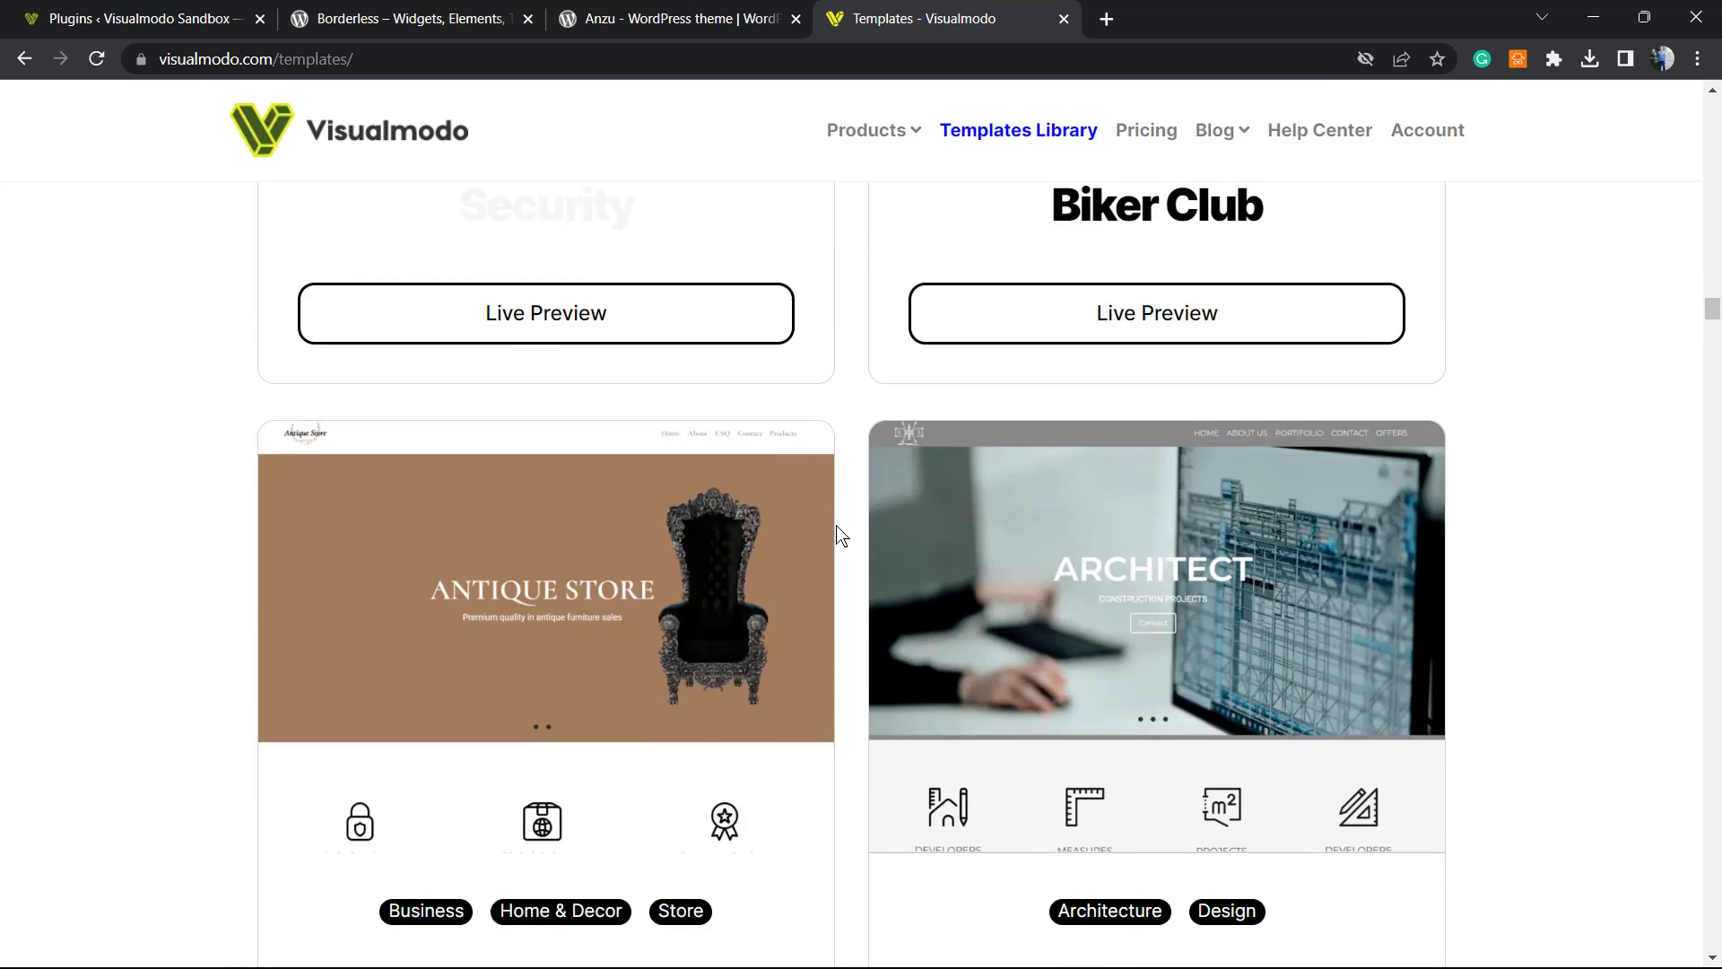
scroll(840, 535, "down", 20)
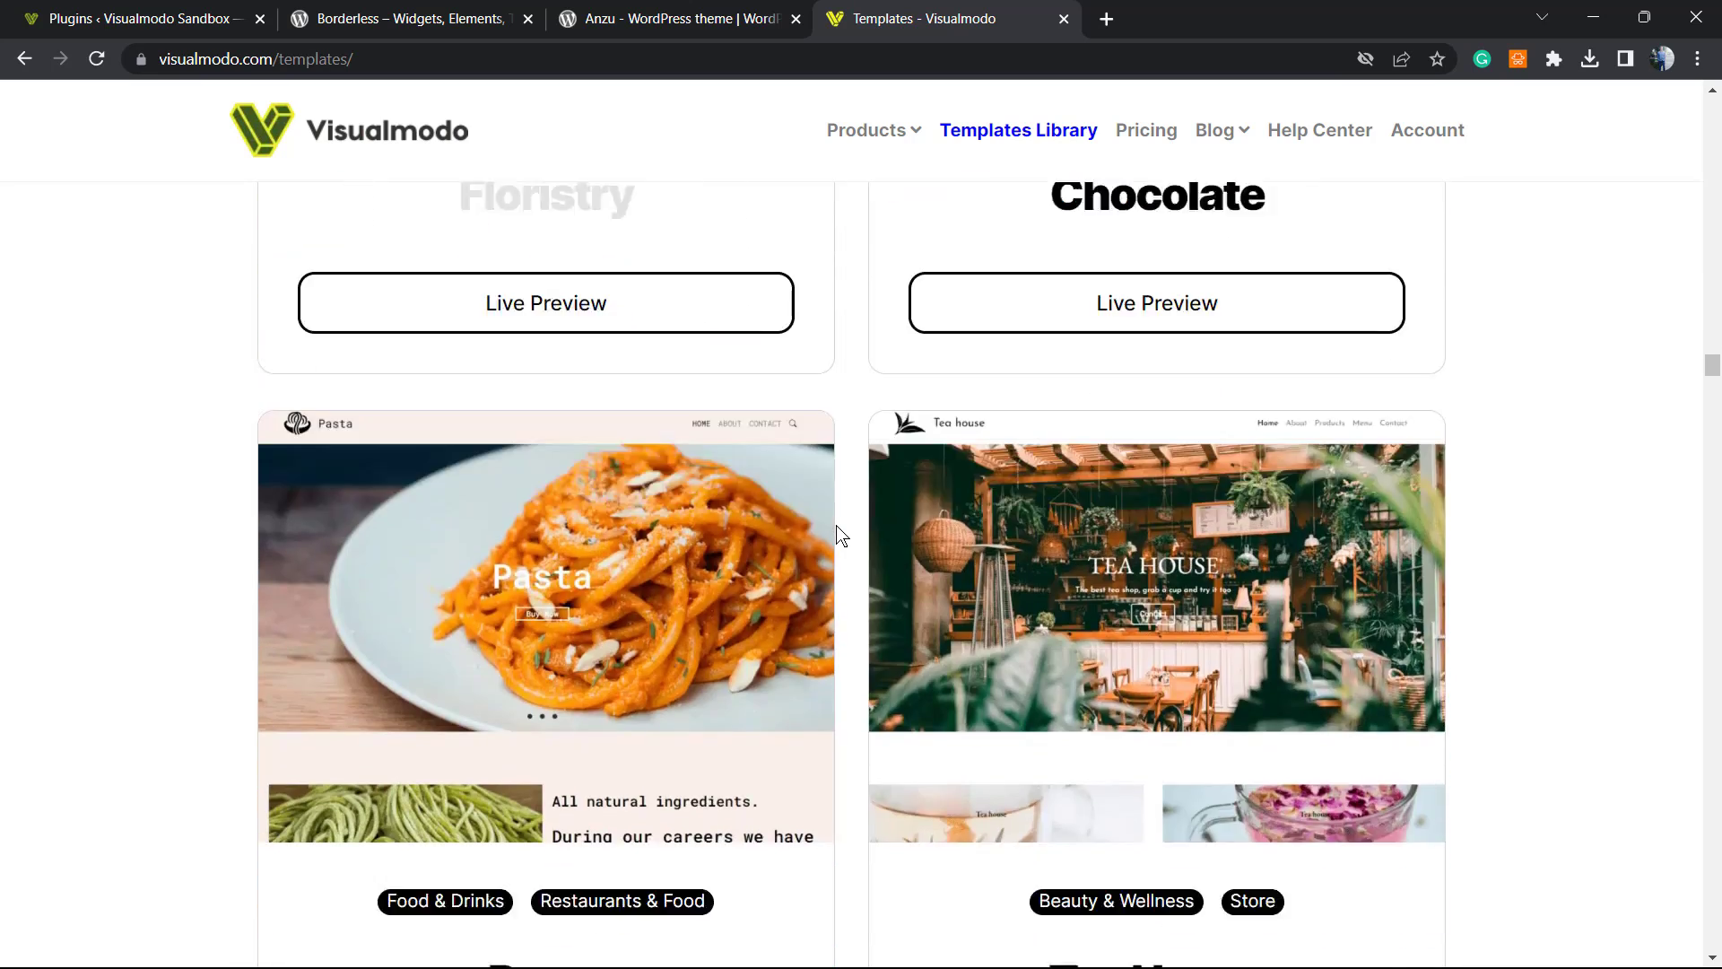
scroll(840, 536, "down", 20)
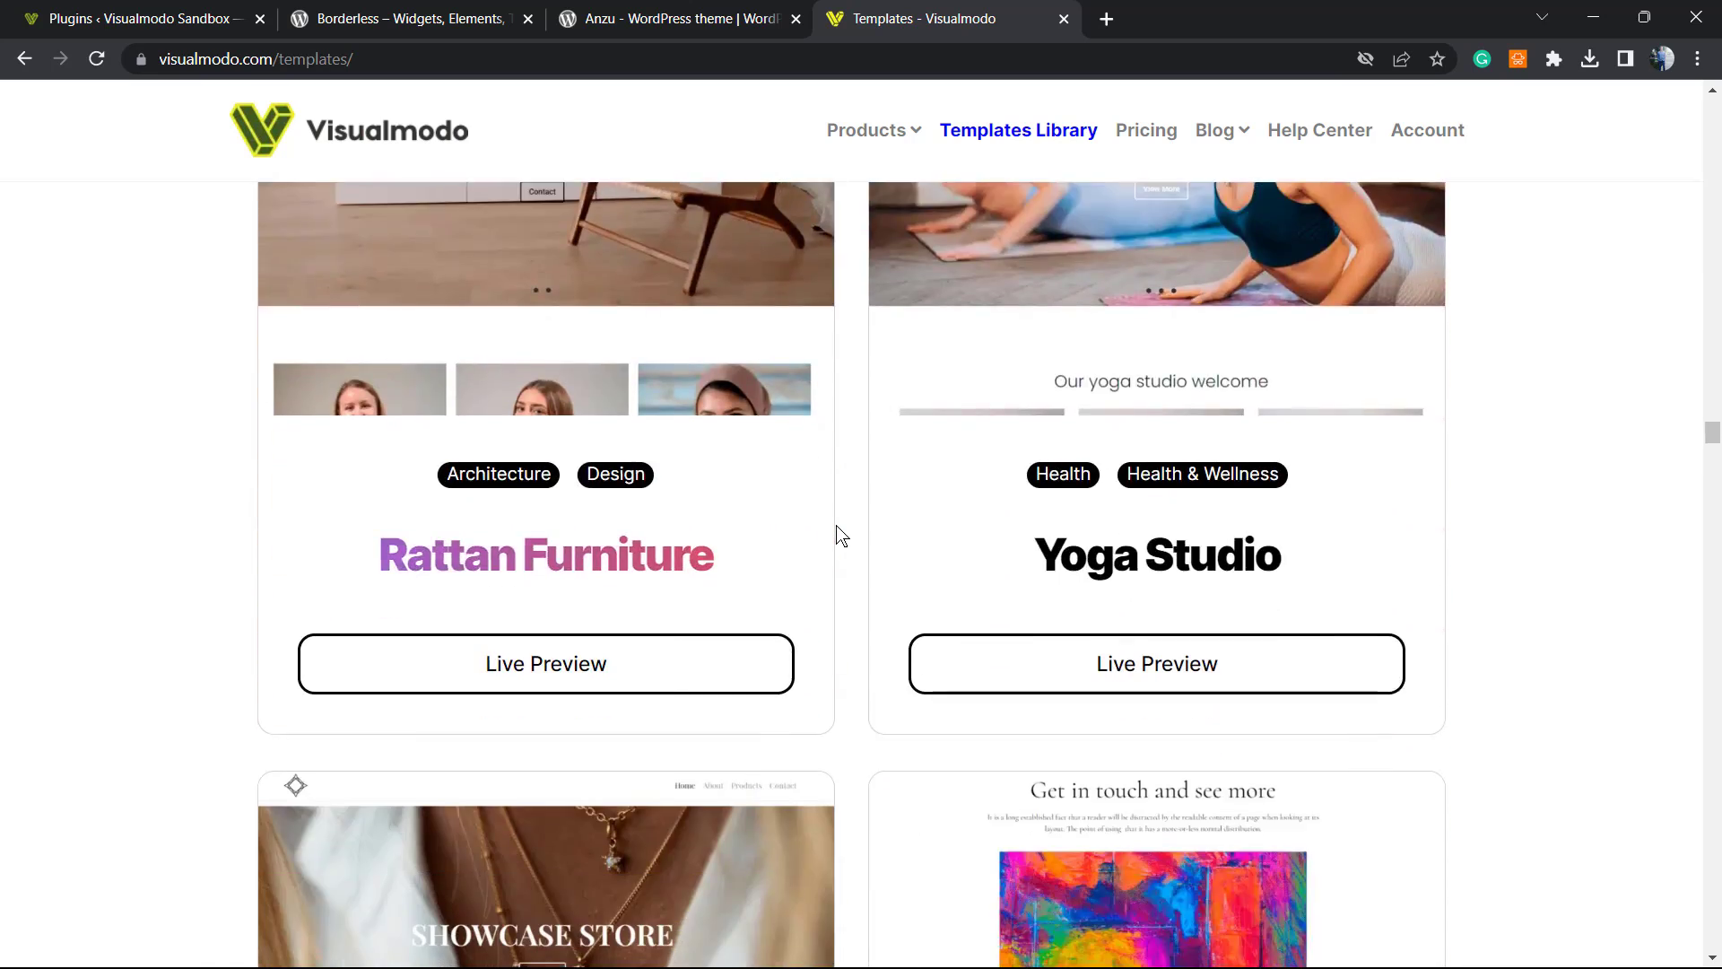